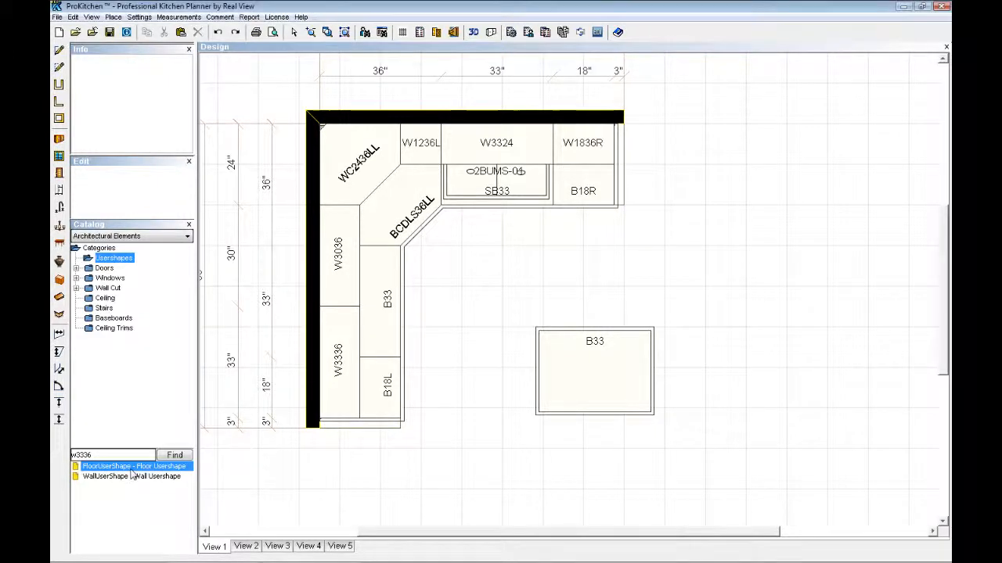
Place a floor usershape beside the B33 island and size it as a 6" square.
left_click_drag(115, 468, 678, 335)
double_click(711, 379)
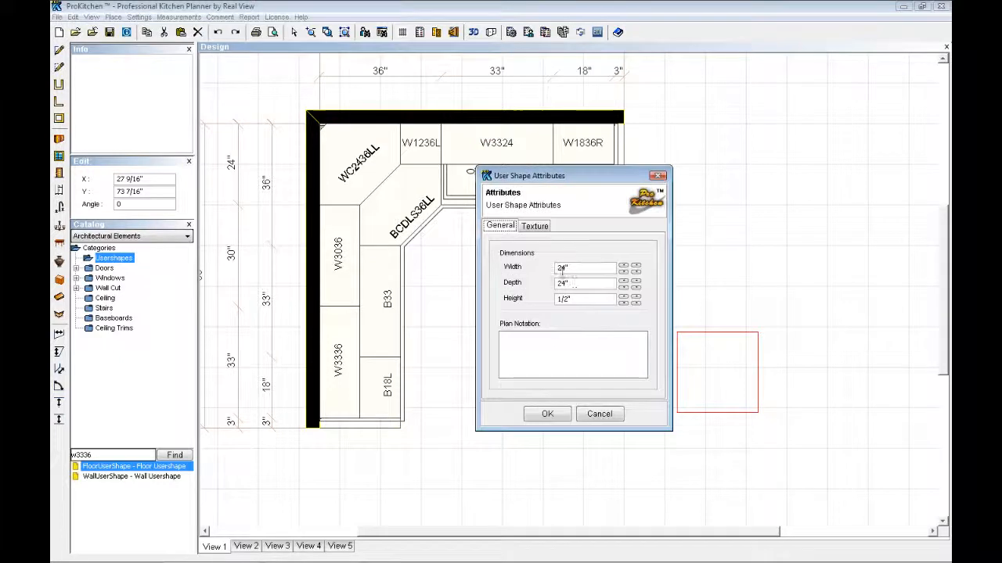
type("6")
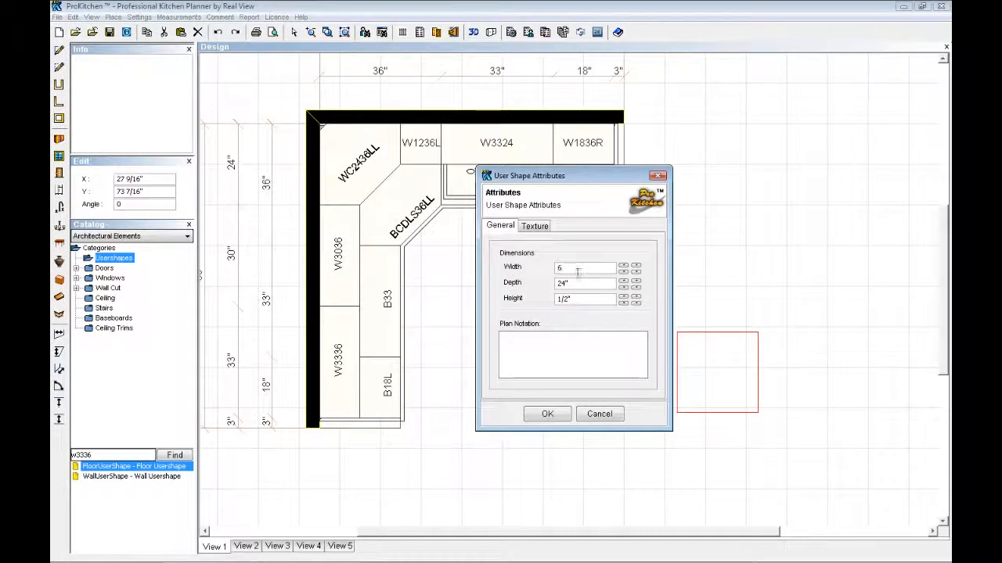
left_click(580, 299)
Apply the non-wood texture Metal #001 to the small floor usershape and accept its attributes.
left_click(534, 226)
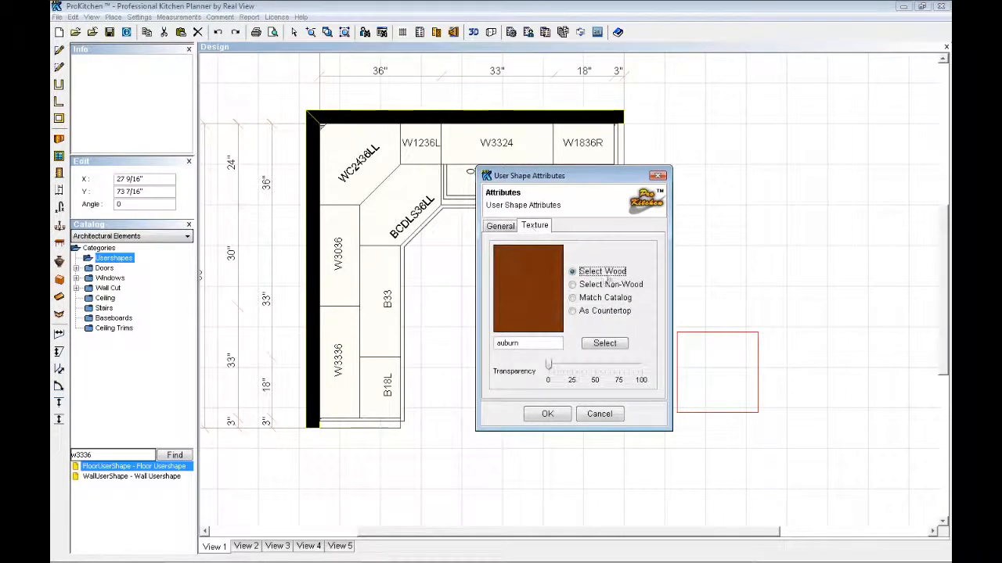
left_click(604, 286)
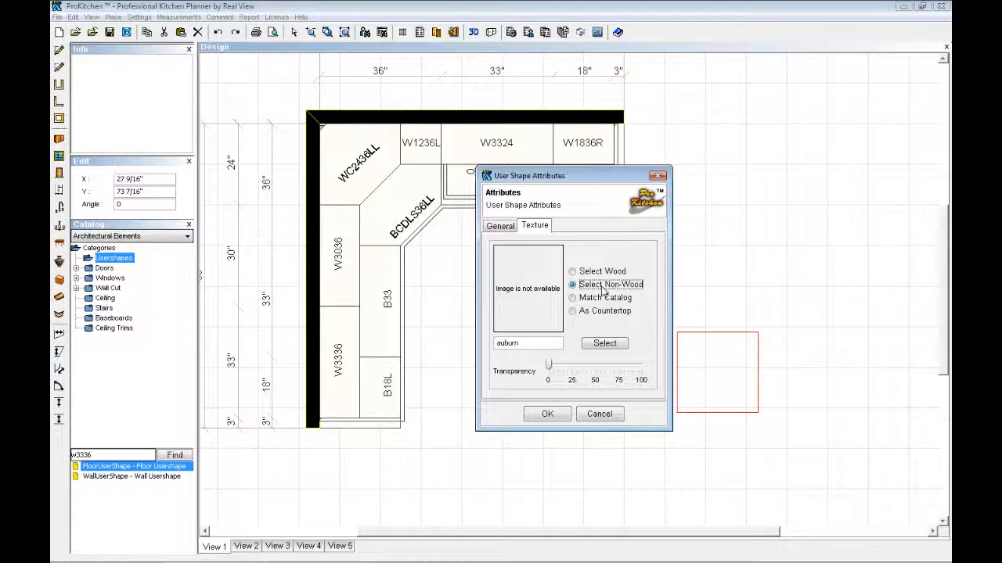
left_click(605, 343)
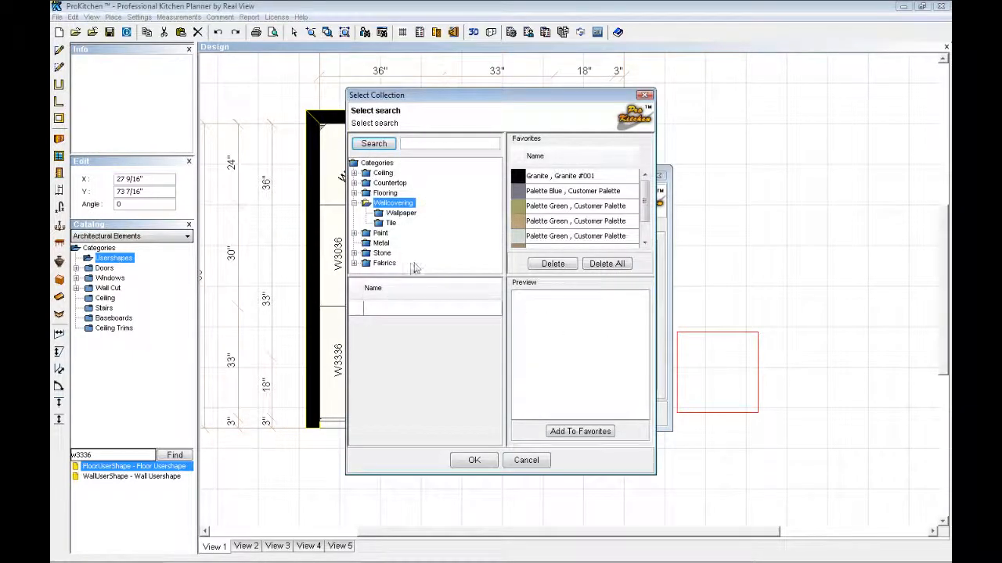
left_click(383, 244)
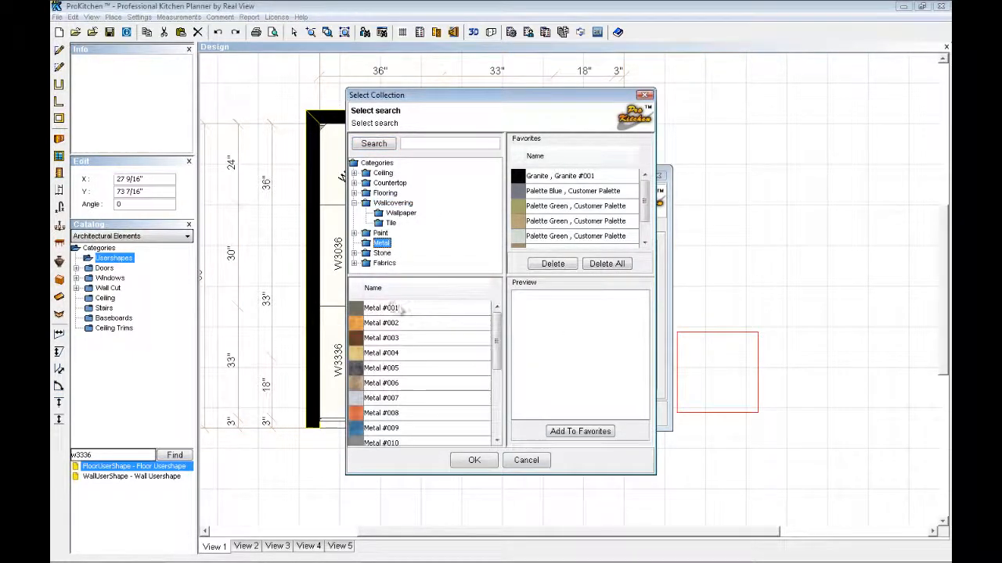
double_click(382, 311)
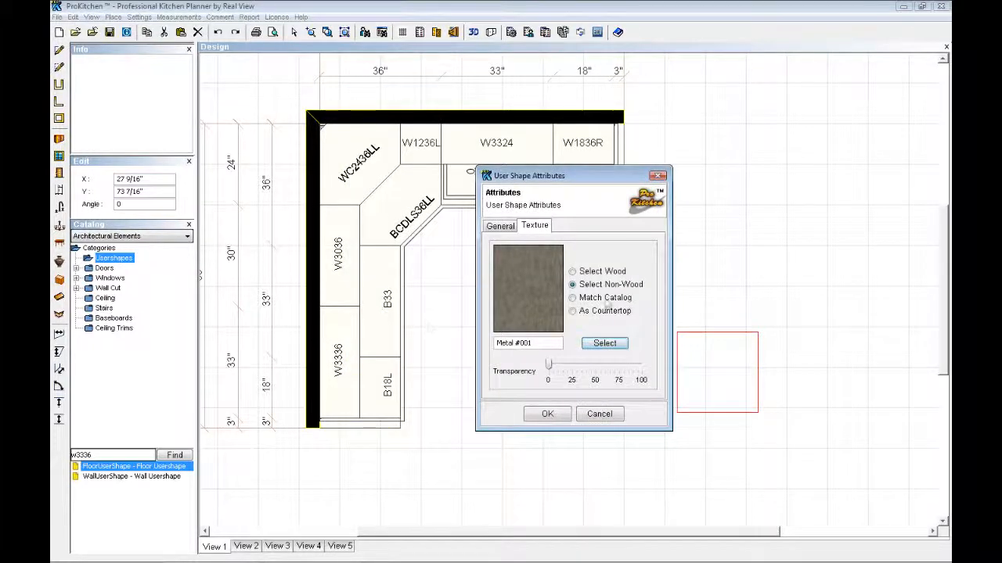
left_click(547, 414)
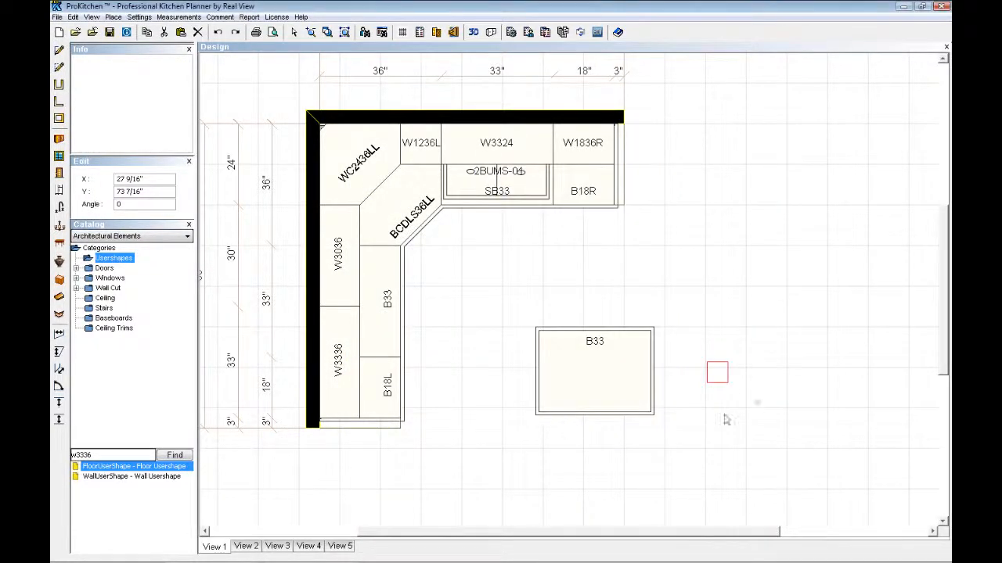
Edit the small usershape's outline and round its upper-left corner with a 3" radius.
right_click(720, 377)
mouse_move(747, 395)
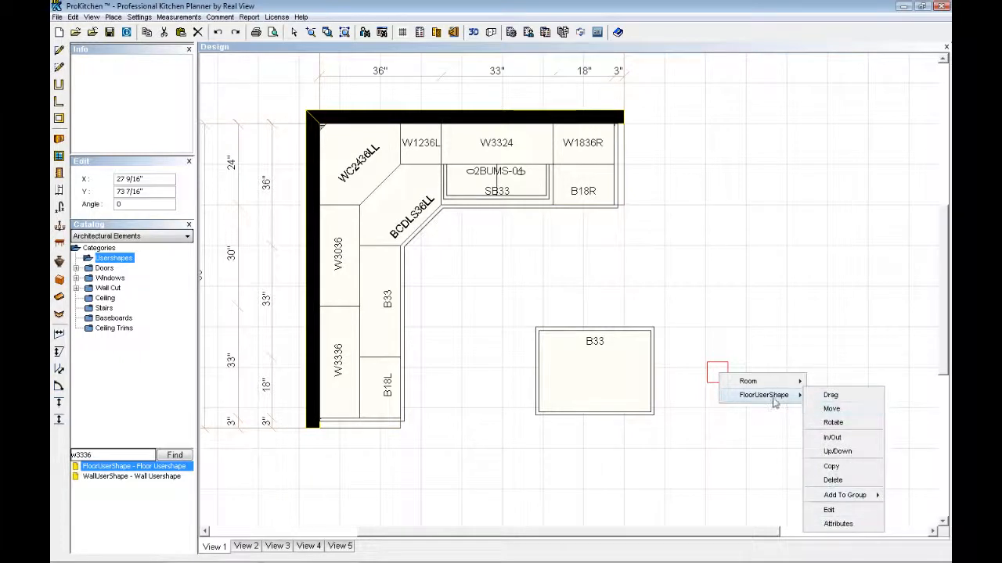
left_click(829, 509)
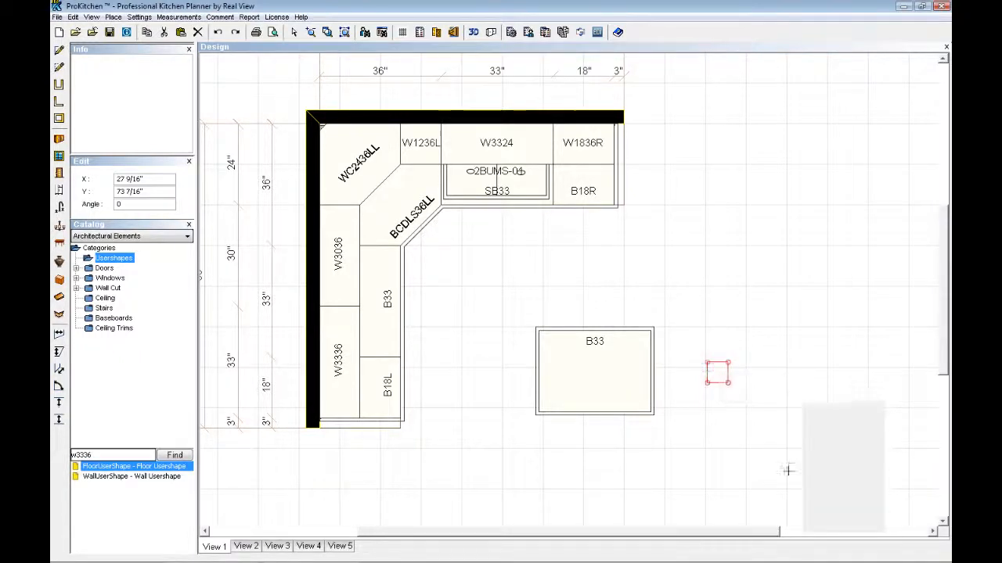
right_click(706, 361)
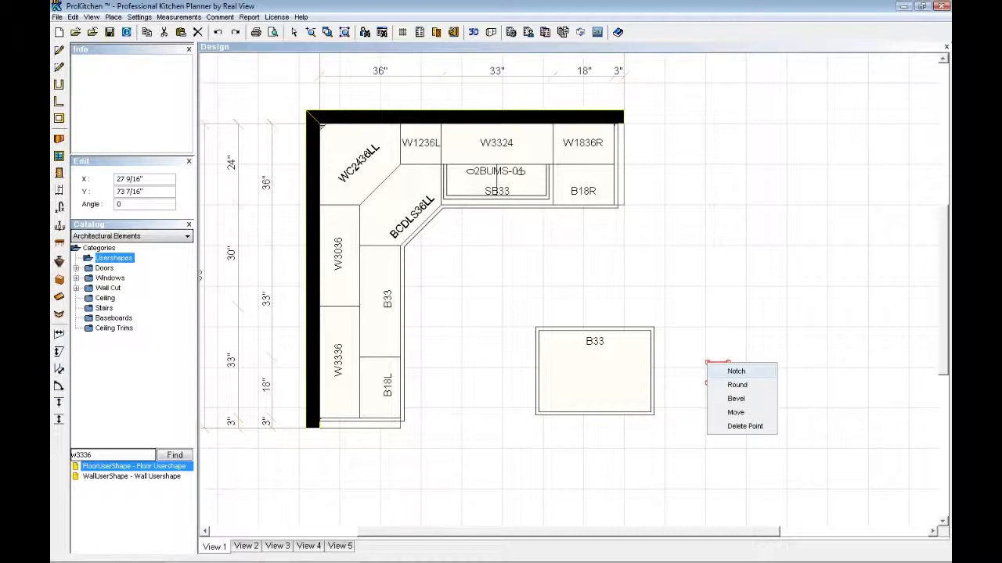
left_click(740, 388)
left_click_drag(133, 191, 111, 191)
type("3")
key("Return")
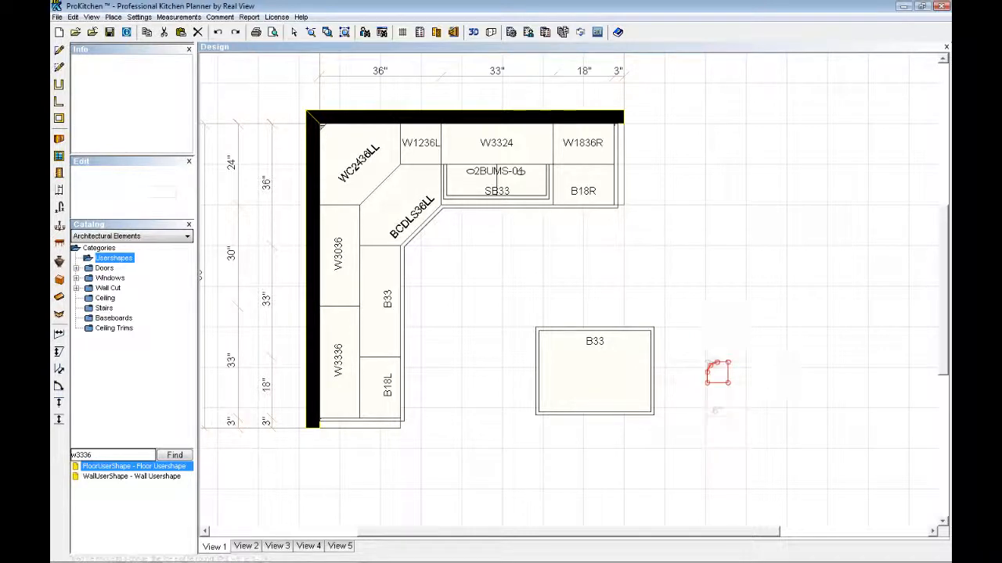
Round the other three corners of the small usershape so that it becomes a full circle.
right_click(727, 362)
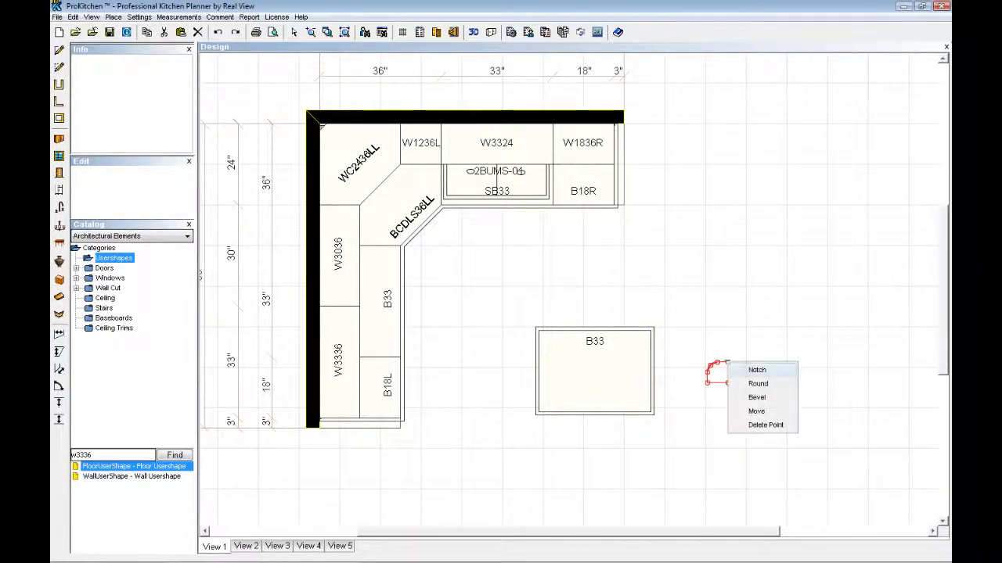
left_click(747, 384)
left_click(718, 381)
right_click(719, 378)
left_click(752, 405)
left_click(715, 378)
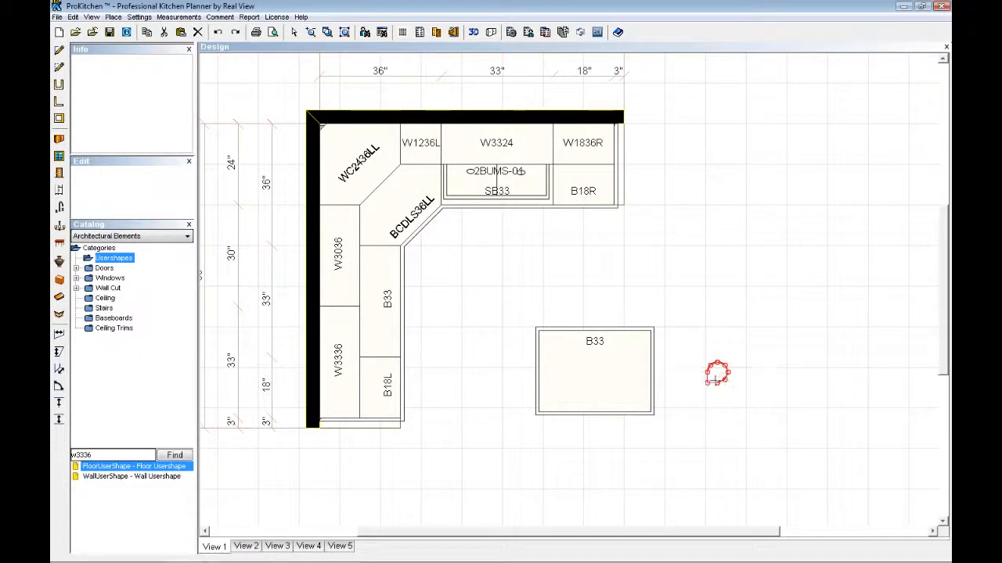
right_click(706, 383)
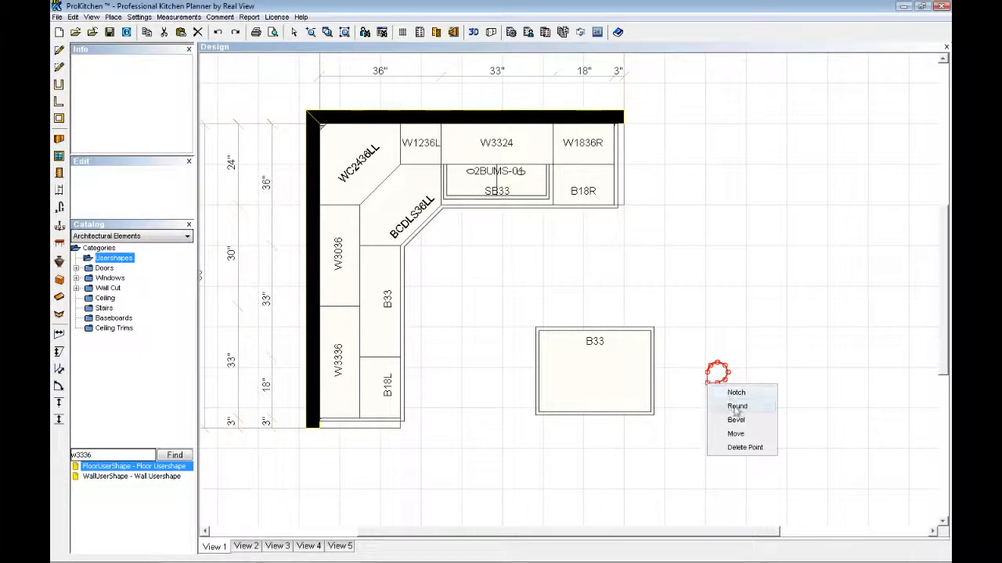
left_click(734, 408)
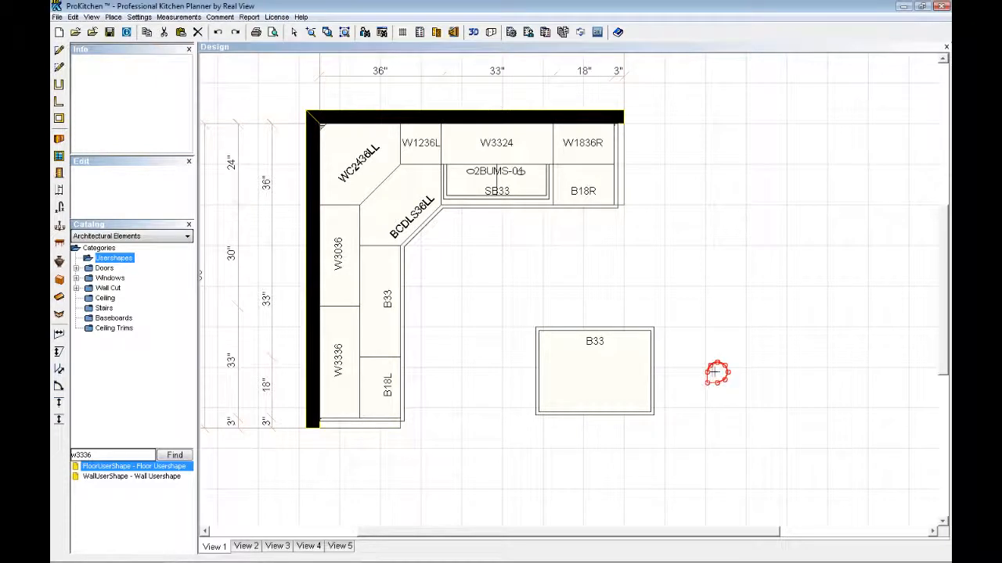
right_click(706, 382)
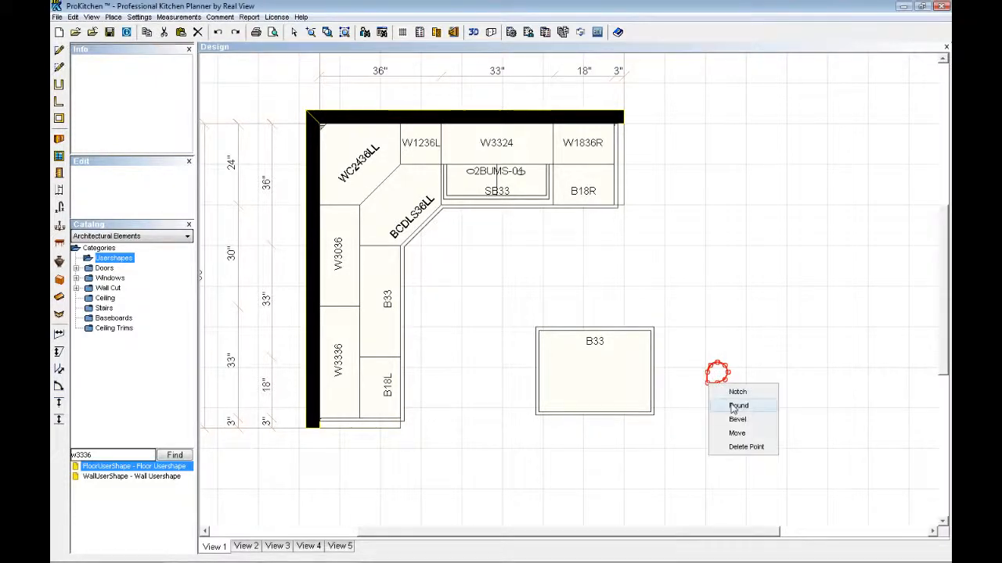
left_click(736, 405)
left_click(727, 382)
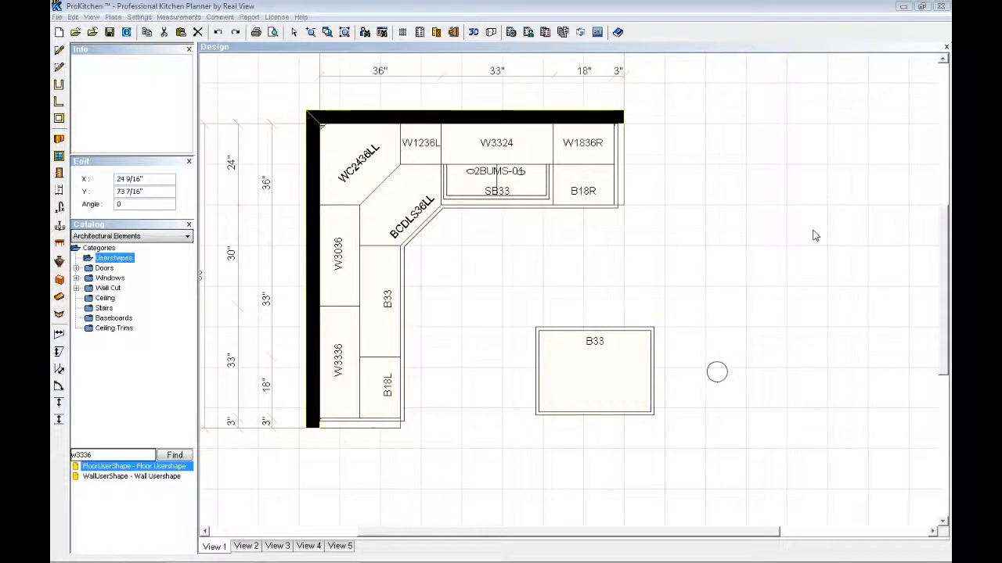
Raise the round usershape so that its bottom sits 36" above the floor.
right_click(717, 380)
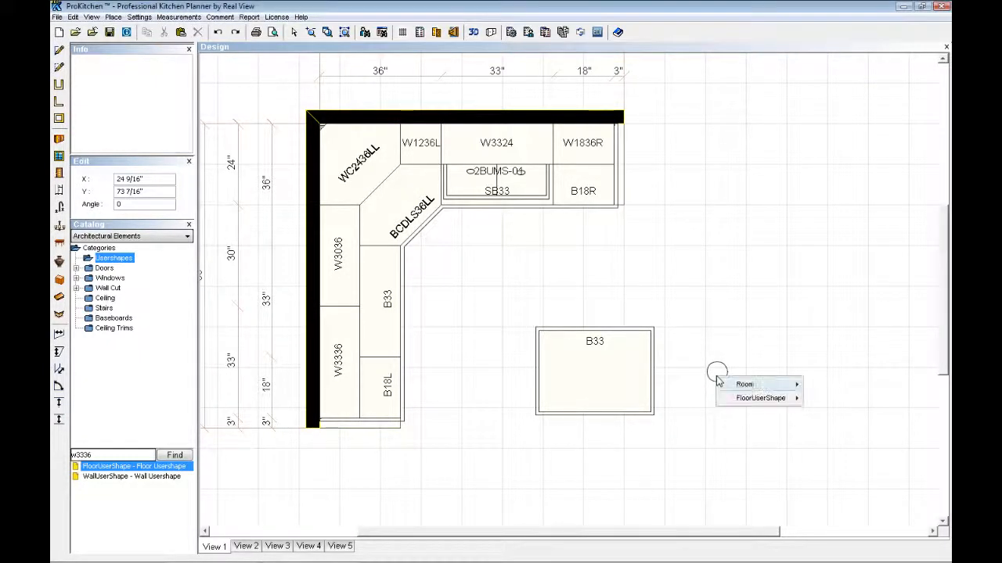
mouse_move(759, 398)
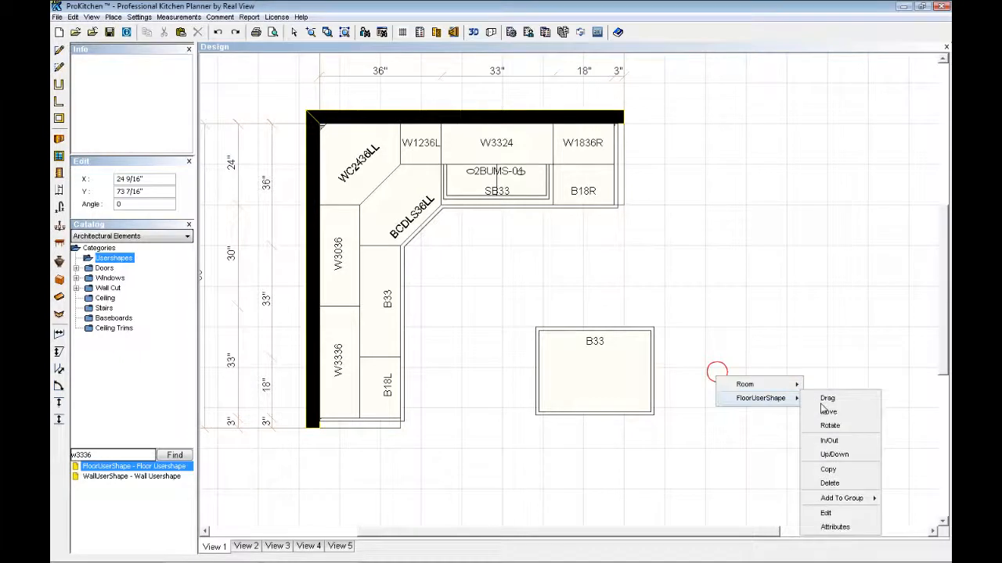
left_click(834, 455)
left_click_drag(124, 198, 114, 204)
type("36")
key("Return")
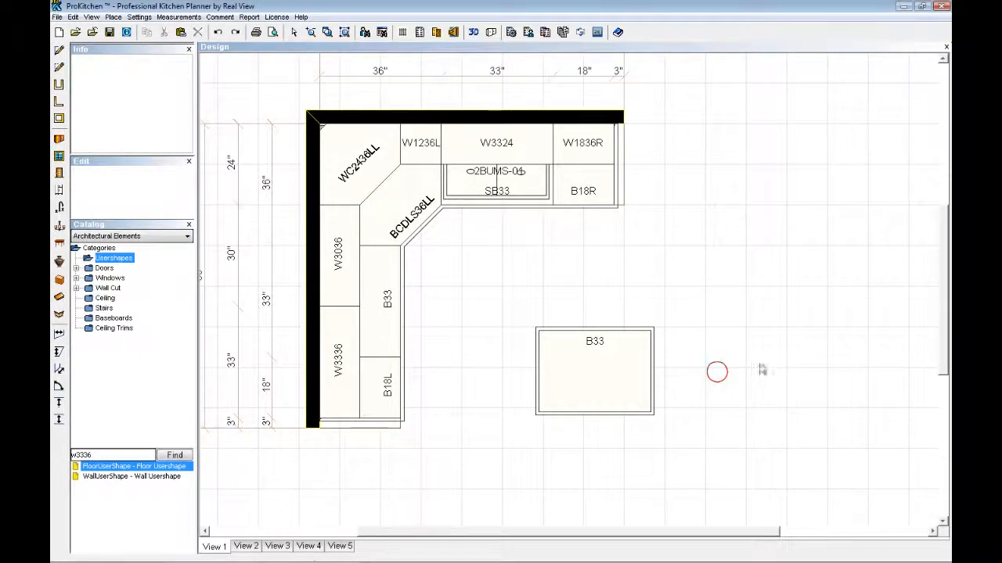
Copy the round post to the upper-right and lower-left corners of the B33 island.
right_click(723, 374)
mouse_move(750, 400)
left_click(834, 467)
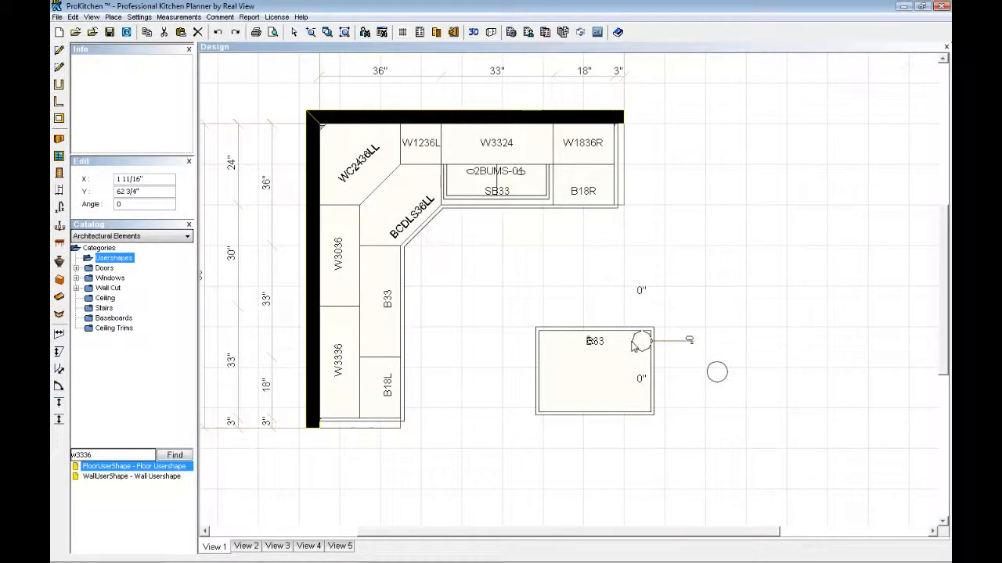
left_click(630, 342)
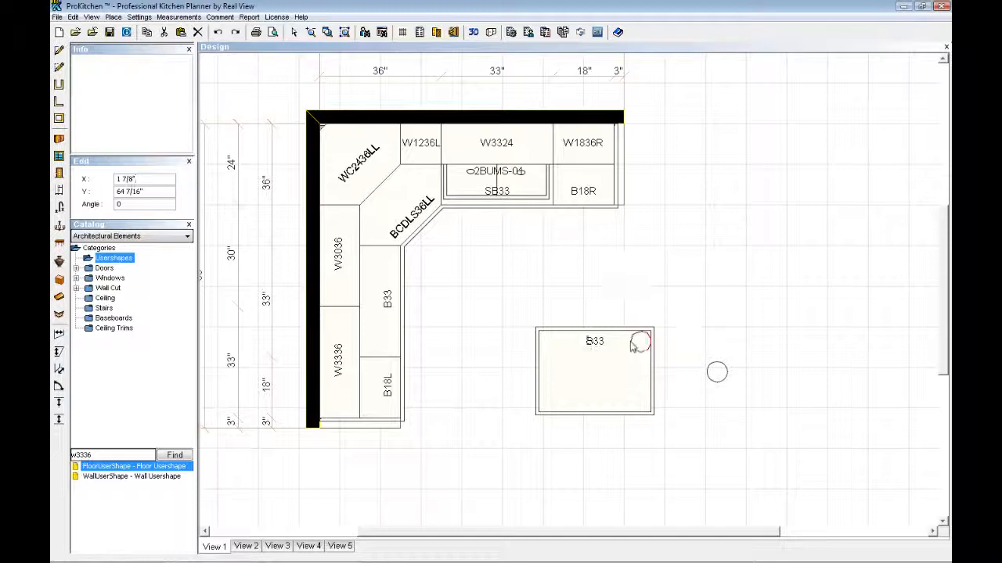
right_click(717, 372)
mouse_move(757, 399)
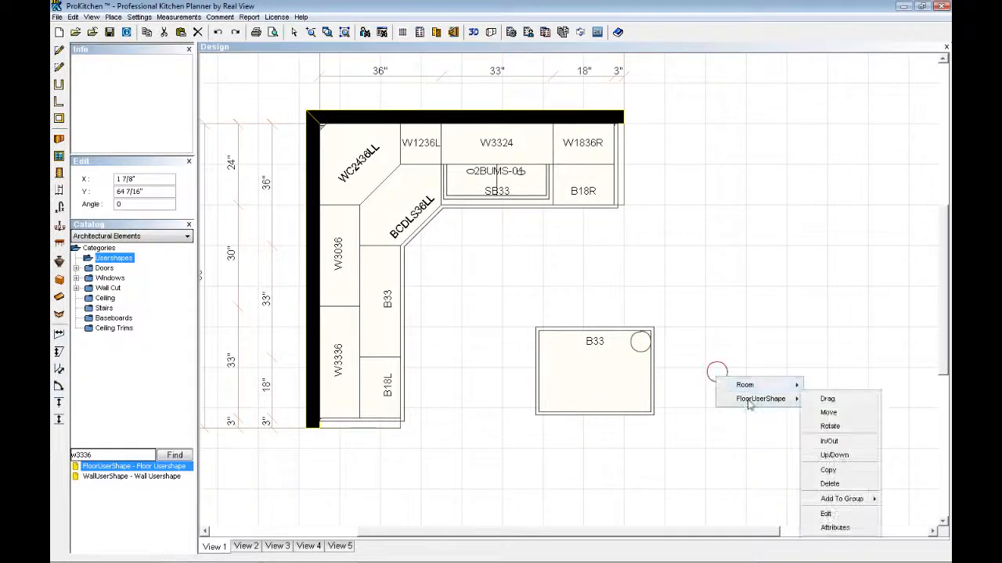
left_click(829, 470)
left_click(549, 401)
Move the original round post onto the lower-right corner of the B33 island.
right_click(717, 373)
mouse_move(759, 396)
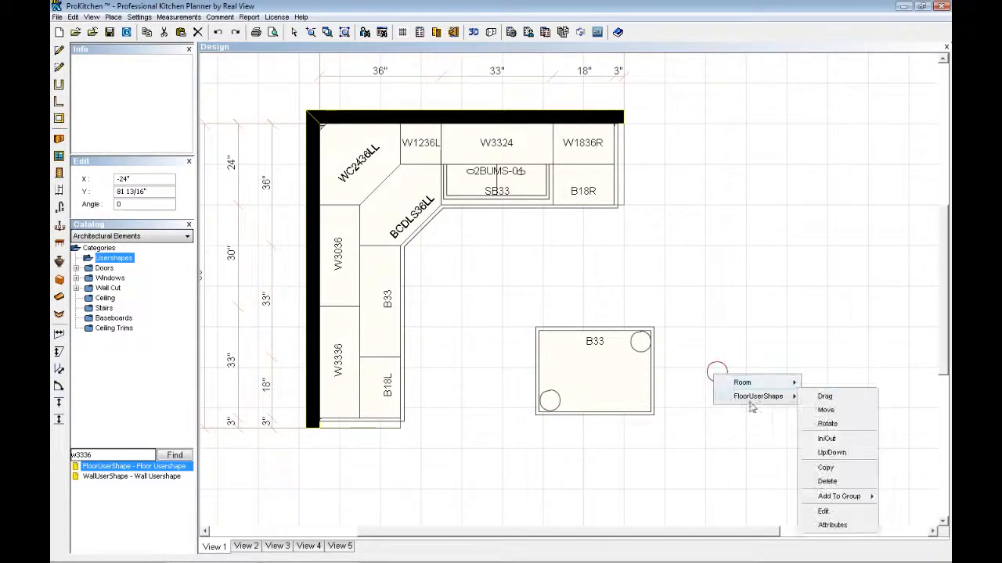
left_click(829, 410)
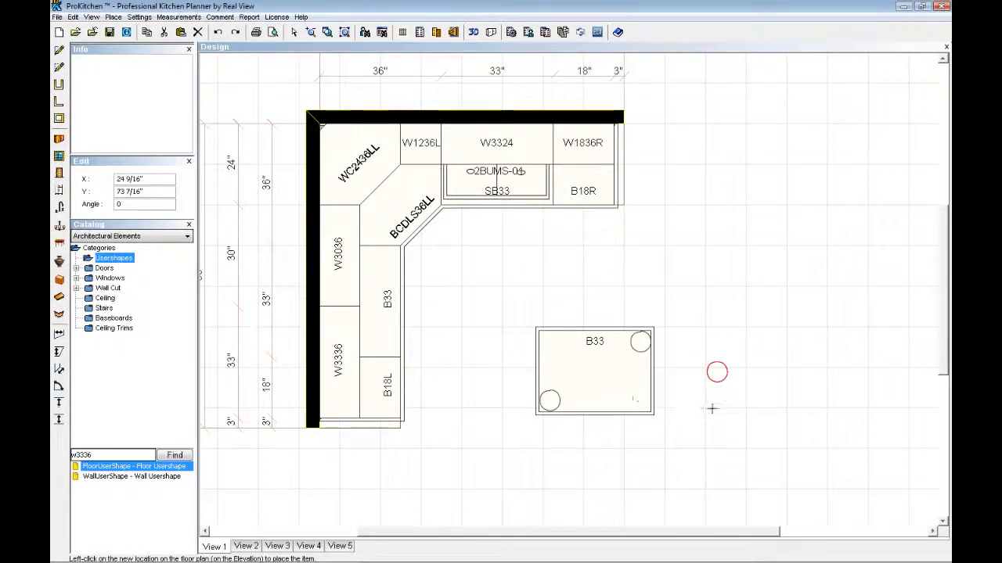
left_click(635, 404)
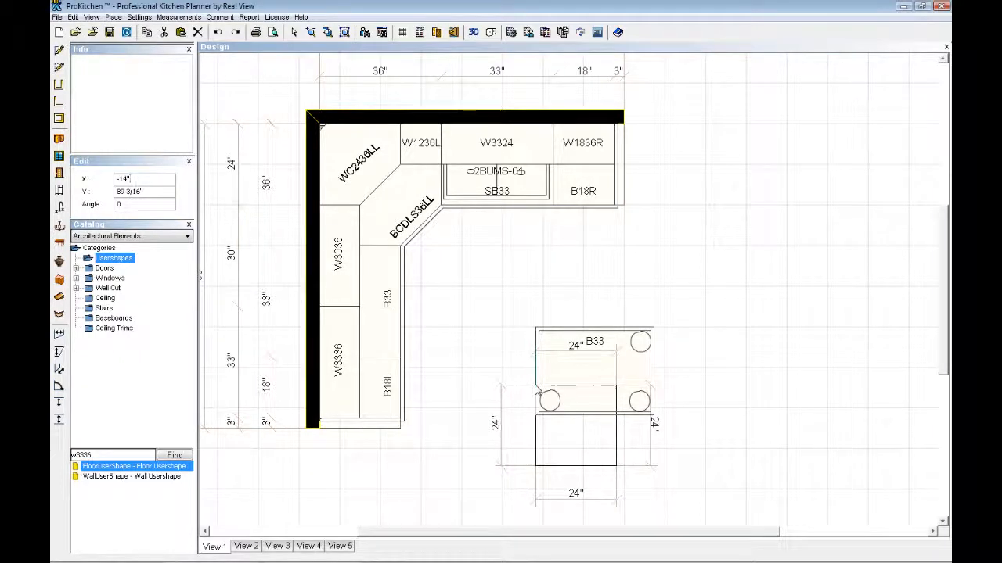
Place a 24" square floor usershape overlapping the island's lower-left corner and set its bottom elevation to 42".
left_click(536, 389)
right_click(567, 447)
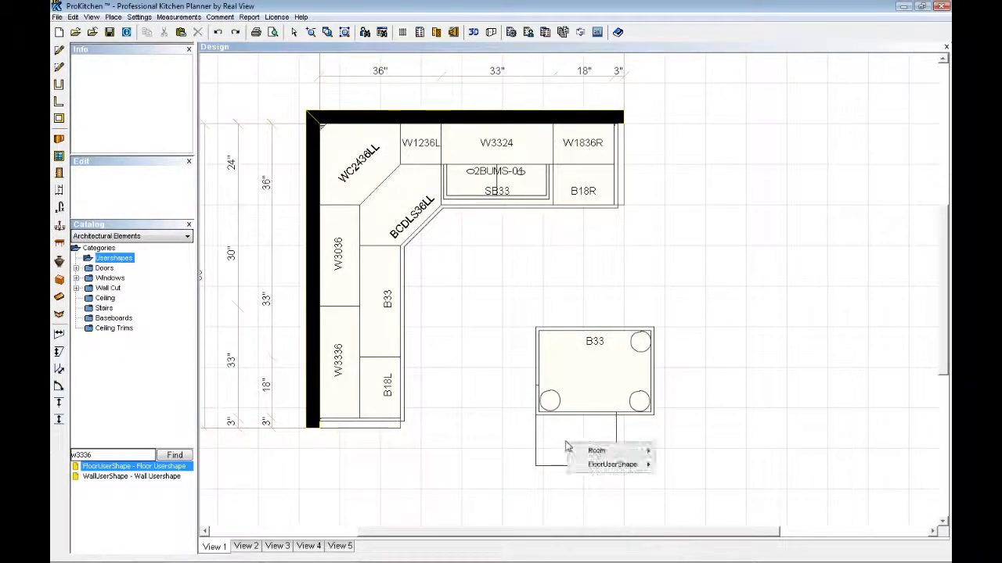
mouse_move(608, 469)
left_click(692, 392)
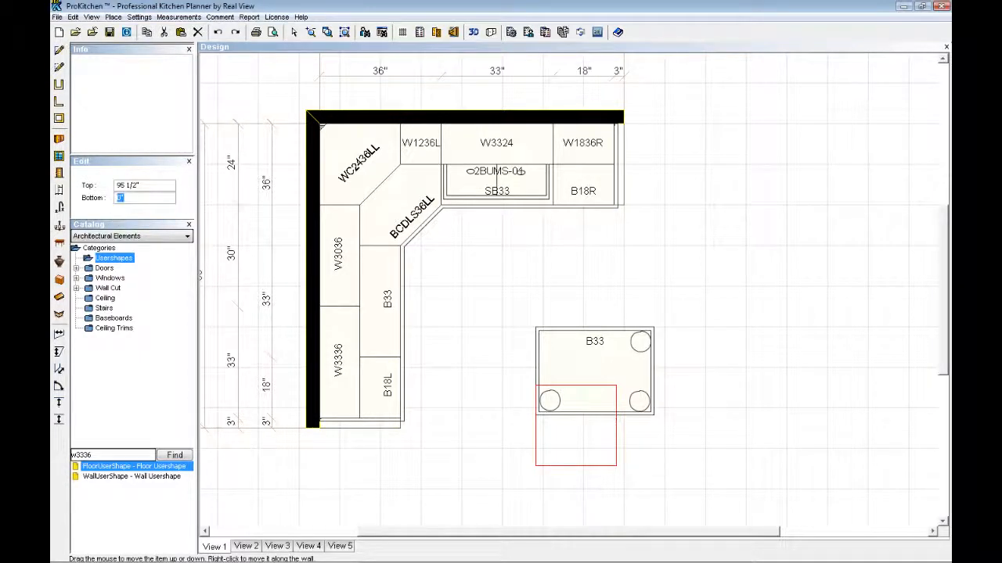
type("42")
key("Return")
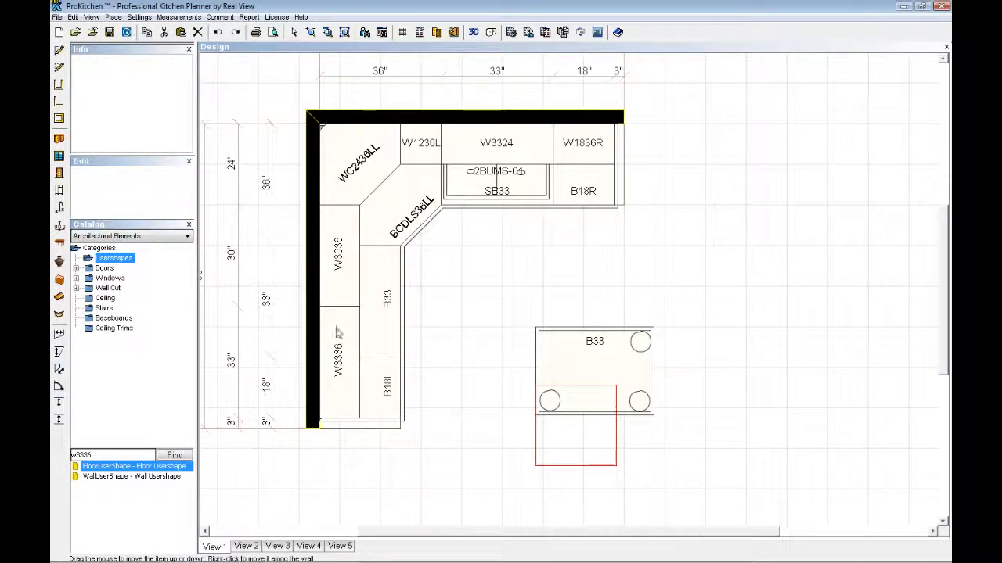
left_click(567, 432)
Edit the square usershape's outline and pull its right edge outward until the shape is about 47 1/8" wide.
right_click(569, 432)
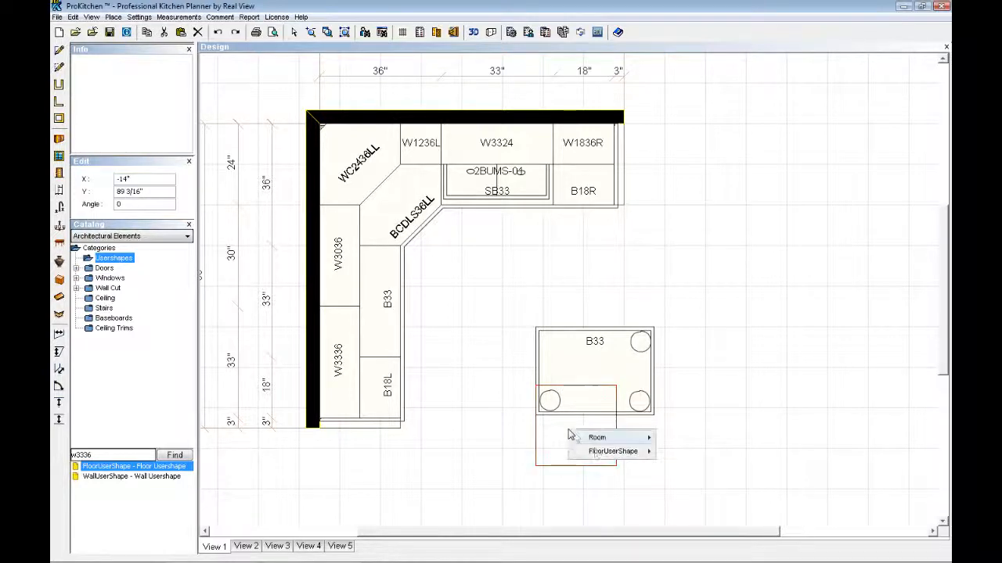
mouse_move(614, 451)
left_click(679, 438)
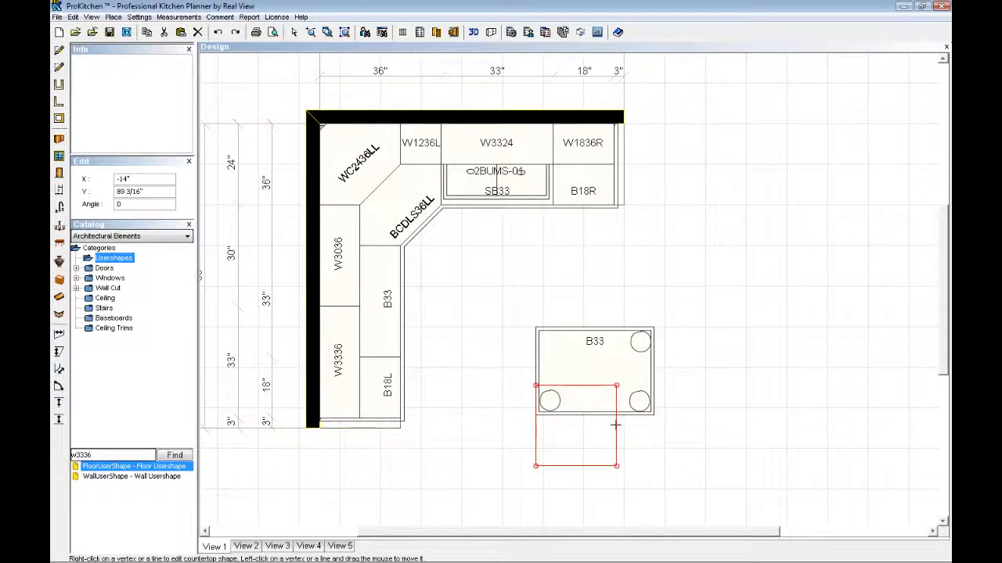
left_click_drag(615, 420, 695, 425)
Break the raised shape's upper edge near the right posts and extend the part right of it about 17 3/16" upward, forming an L.
right_click(610, 389)
left_click(641, 424)
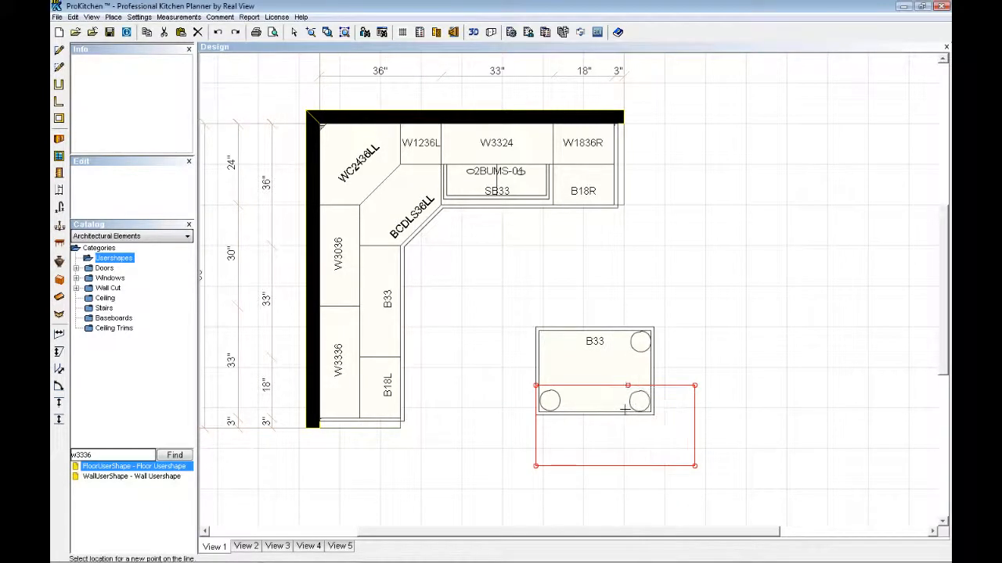
right_click(640, 386)
left_click(669, 423)
left_click(657, 386)
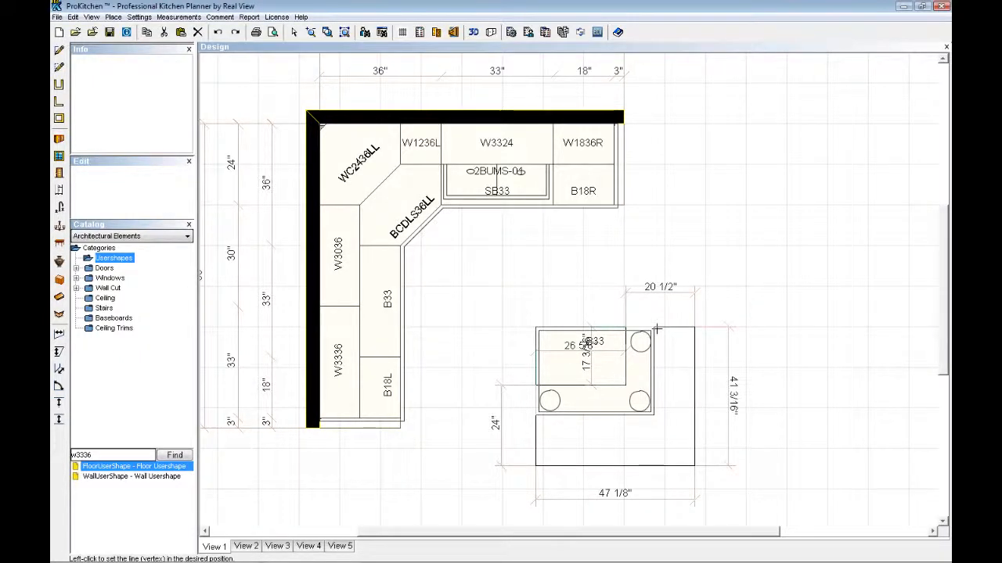
left_click(656, 331)
Round the bar top's three outer corners, giving the upper-right corner a radius of about 5 5/8".
right_click(694, 328)
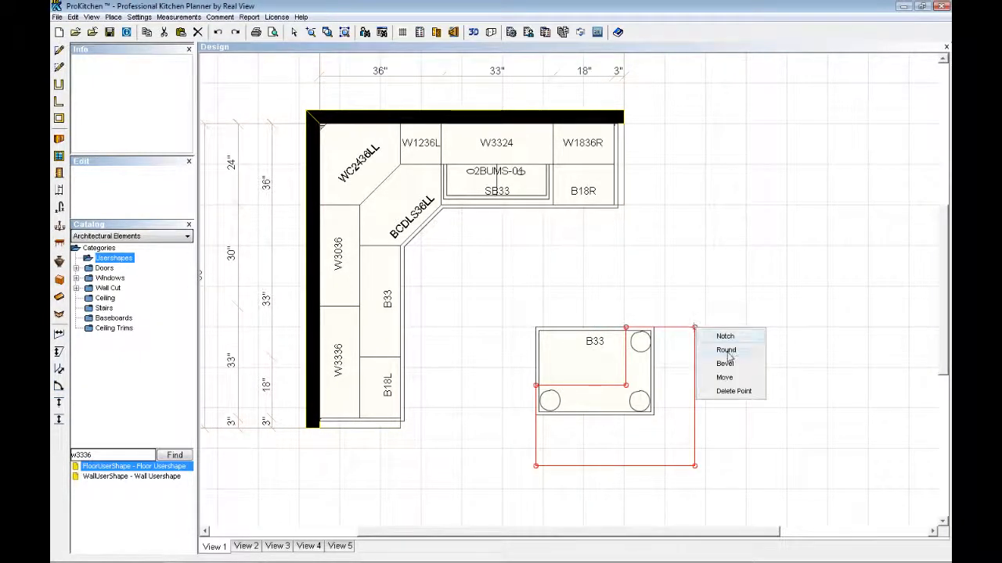
left_click(726, 350)
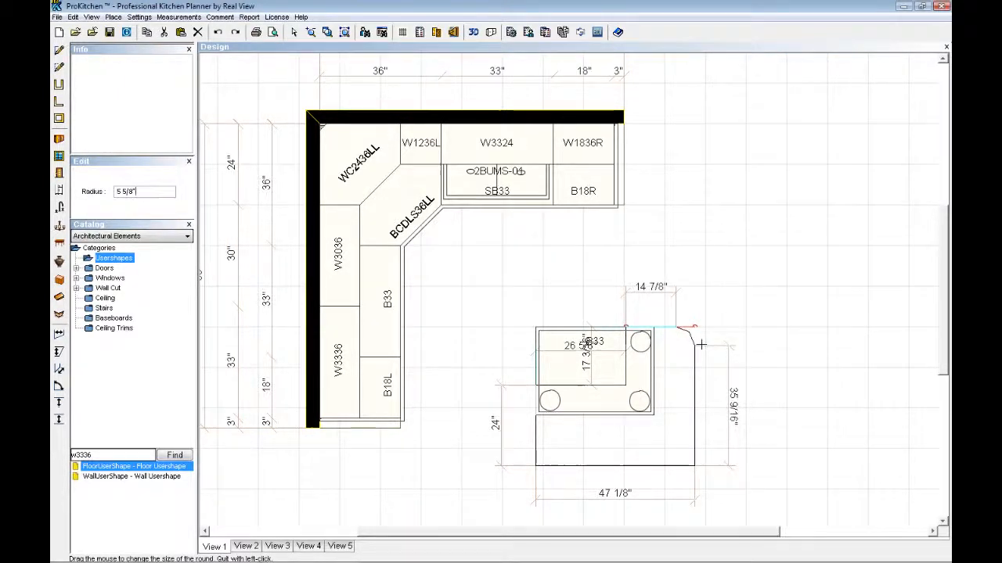
left_click(701, 344)
right_click(695, 466)
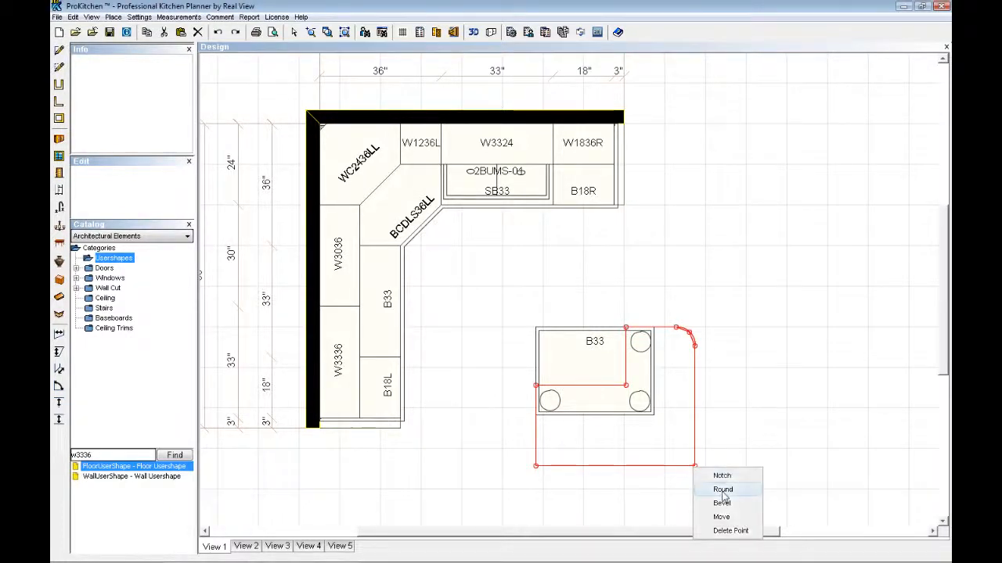
left_click(723, 493)
left_click(532, 468)
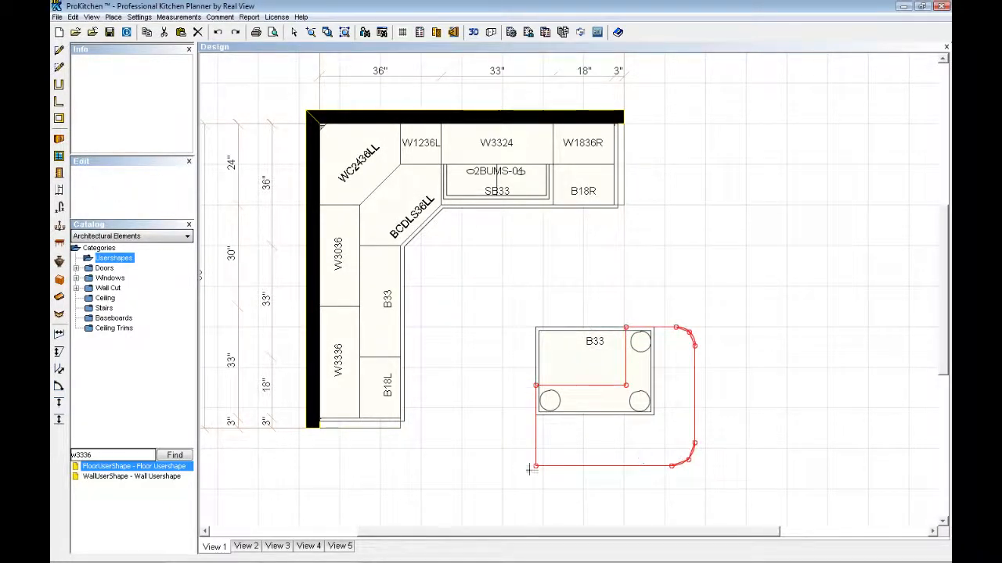
right_click(536, 468)
left_click(569, 491)
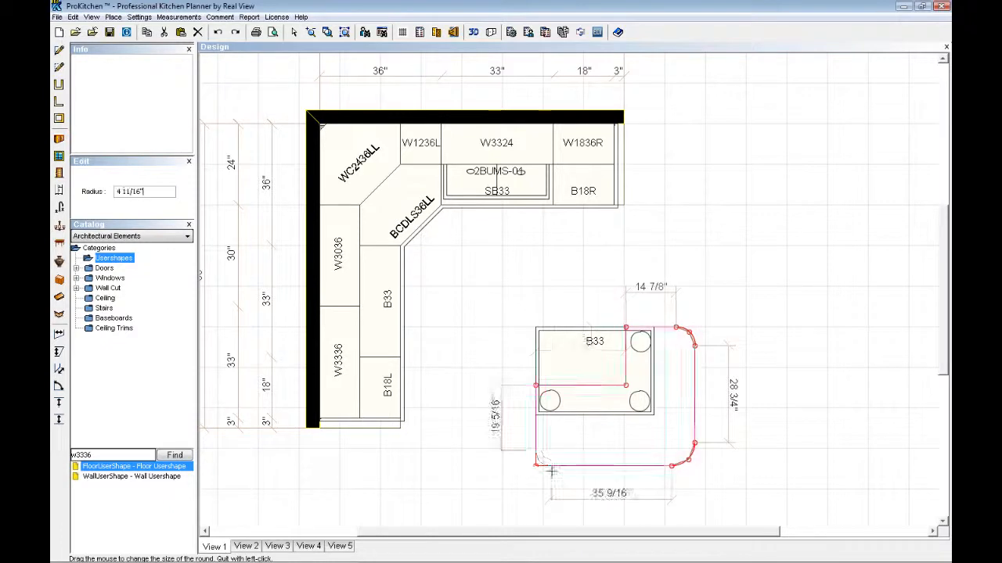
left_click(553, 466)
Round the inner-side corners at both ends of the L-shaped bar top and its inside corner, and finish editing the outline.
right_click(535, 385)
left_click(565, 409)
left_click(607, 370)
right_click(627, 328)
left_click(665, 353)
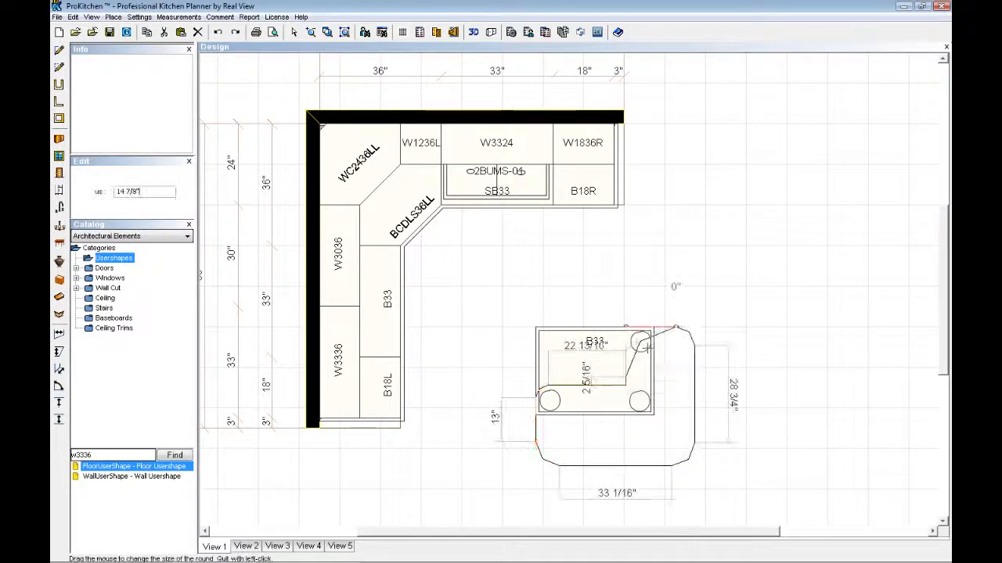
left_click(627, 338)
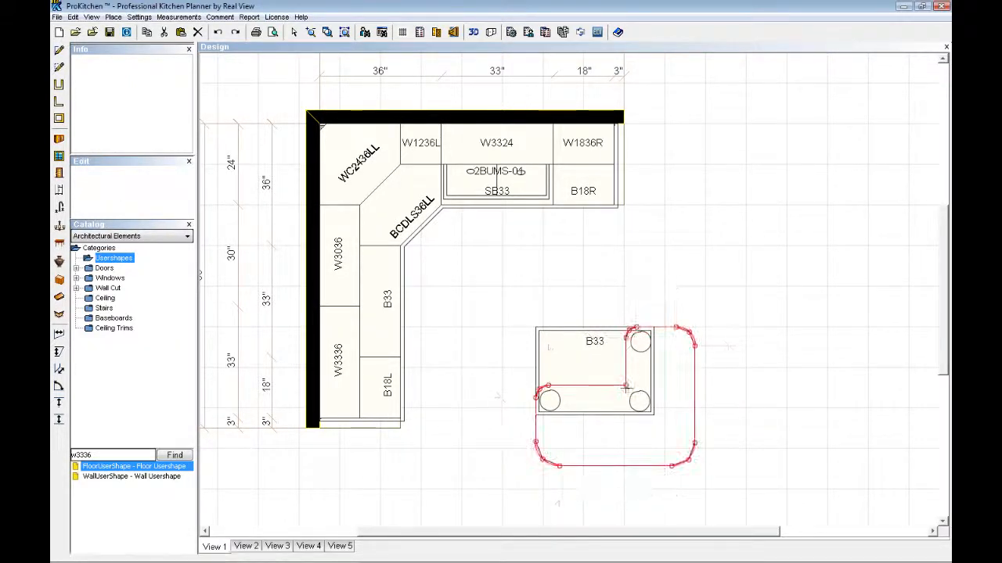
right_click(625, 386)
left_click(663, 411)
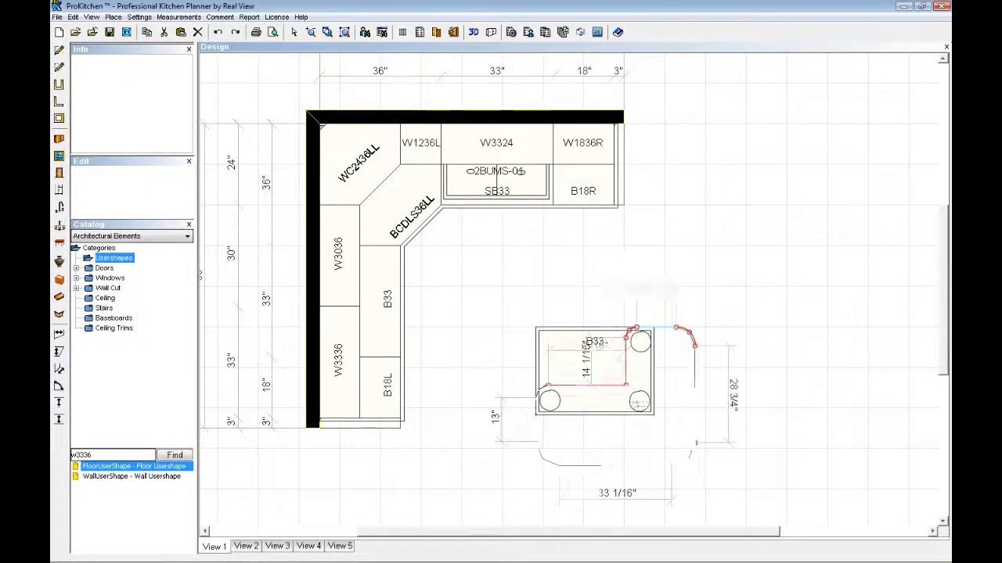
left_click(617, 382)
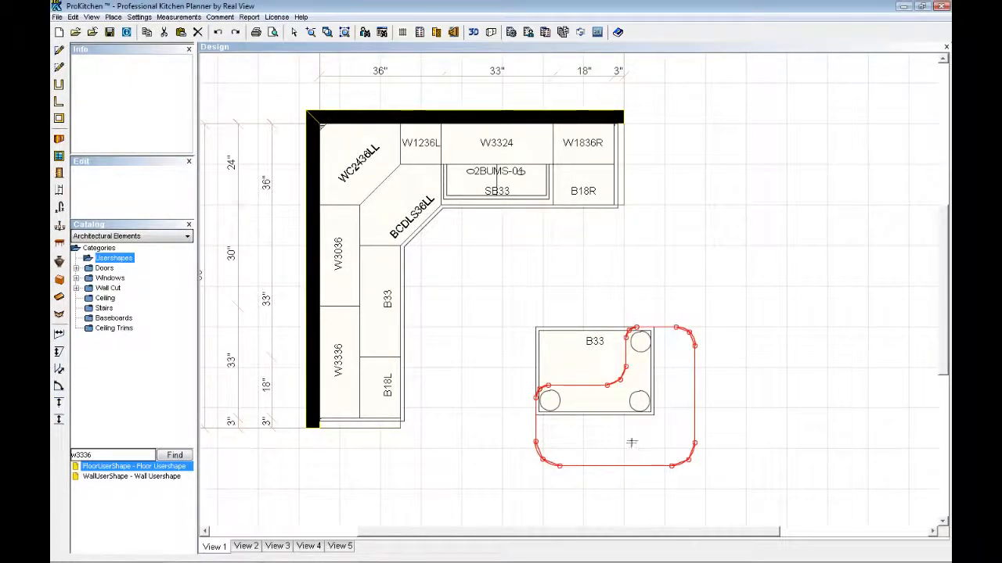
left_click(293, 33)
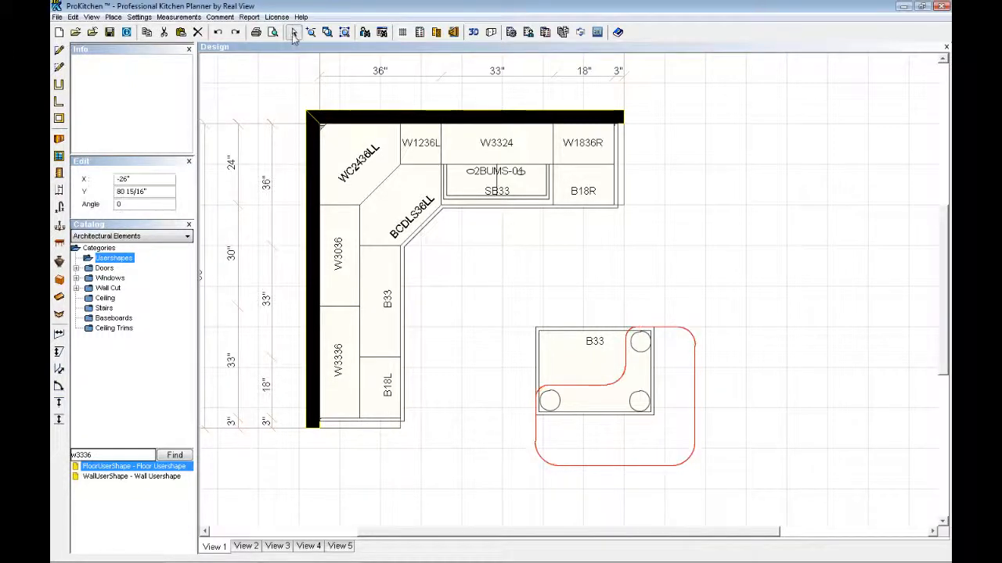
Set the transparency of the L-shaped bar top's texture to about 75.
double_click(648, 448)
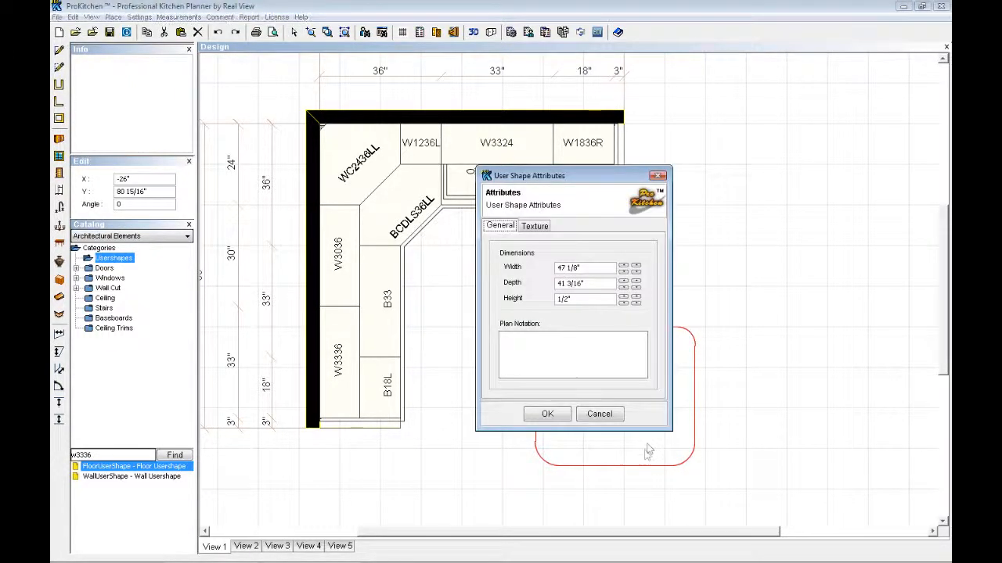
left_click(535, 225)
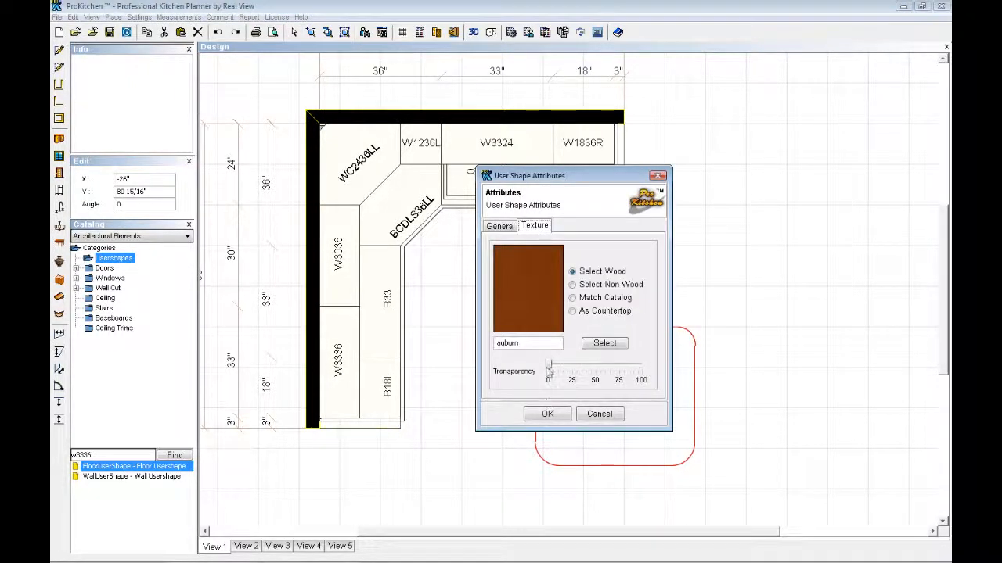
left_click_drag(550, 368, 619, 379)
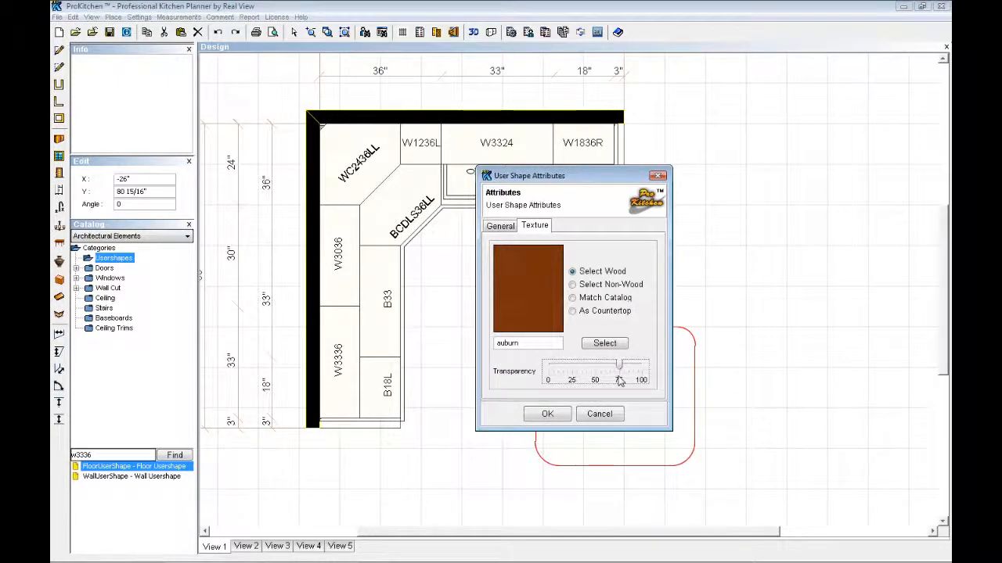
Give the bar top a non-wood texture using a medium blue paint from Palette Blue.
left_click(605, 288)
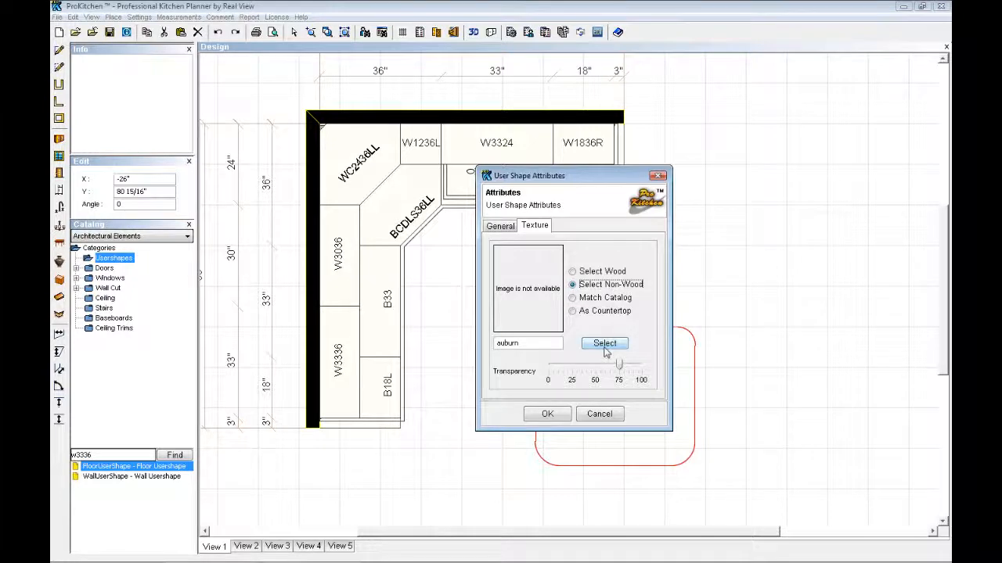
left_click(604, 346)
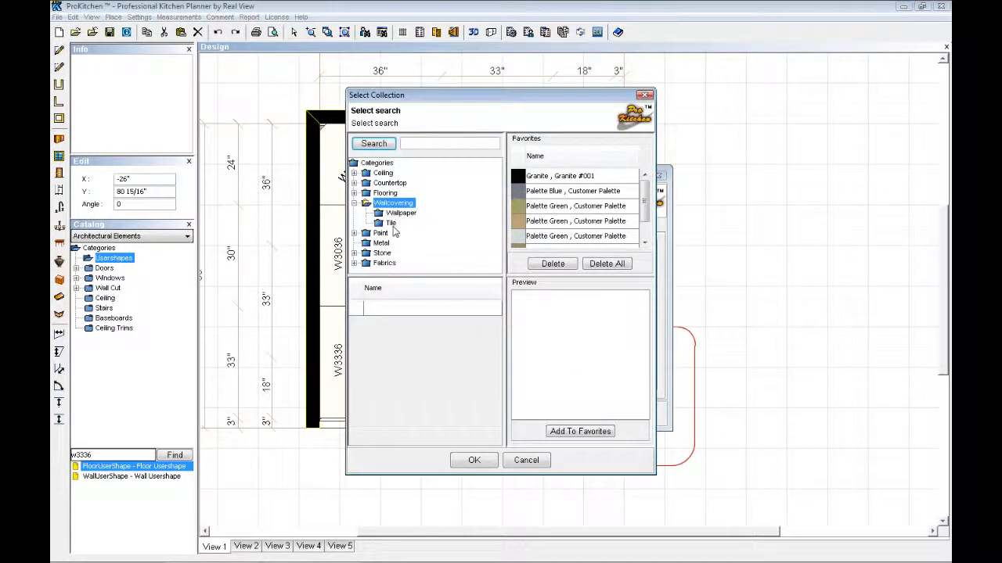
left_click(380, 234)
left_click(401, 254)
left_click(422, 320)
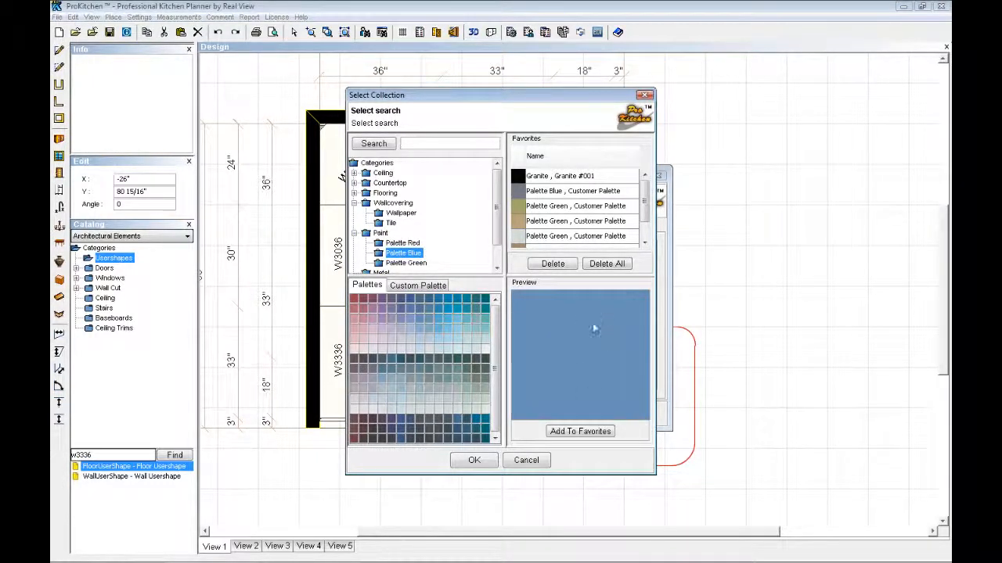
left_click(474, 460)
left_click(547, 414)
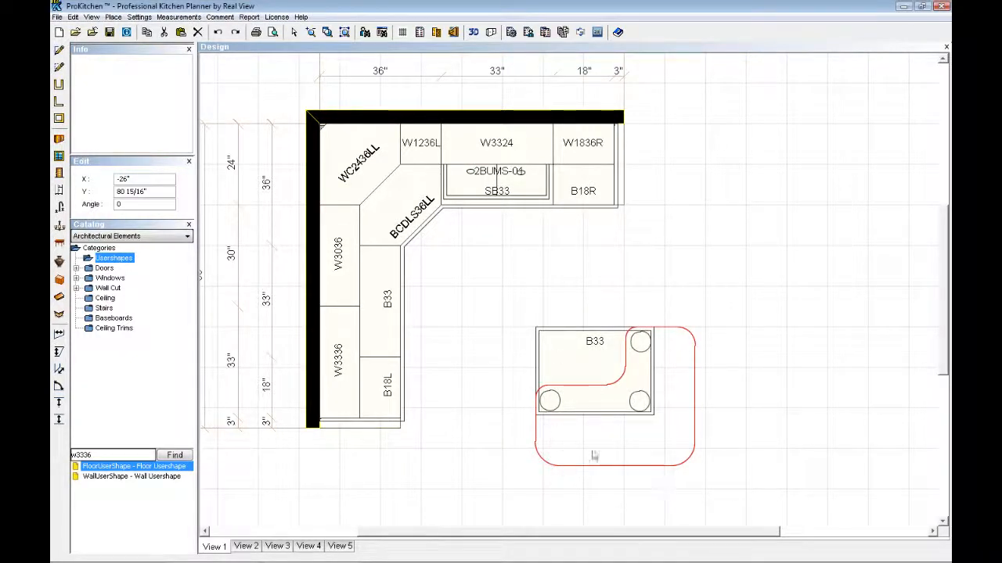
Set the L-shaped bar top's height to .75".
double_click(673, 445)
left_click(501, 227)
double_click(583, 300)
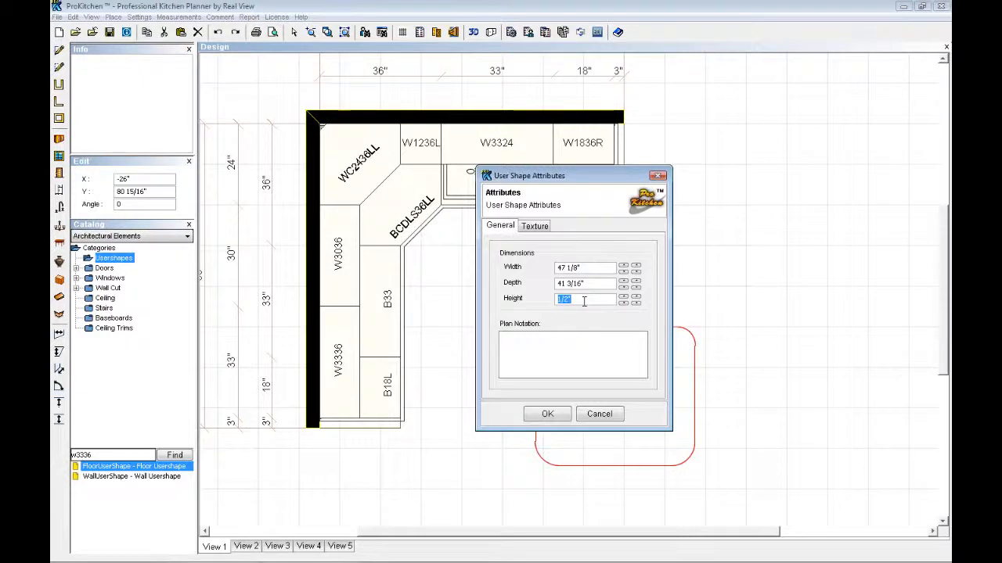
type(".75")
key("Tab")
left_click(556, 413)
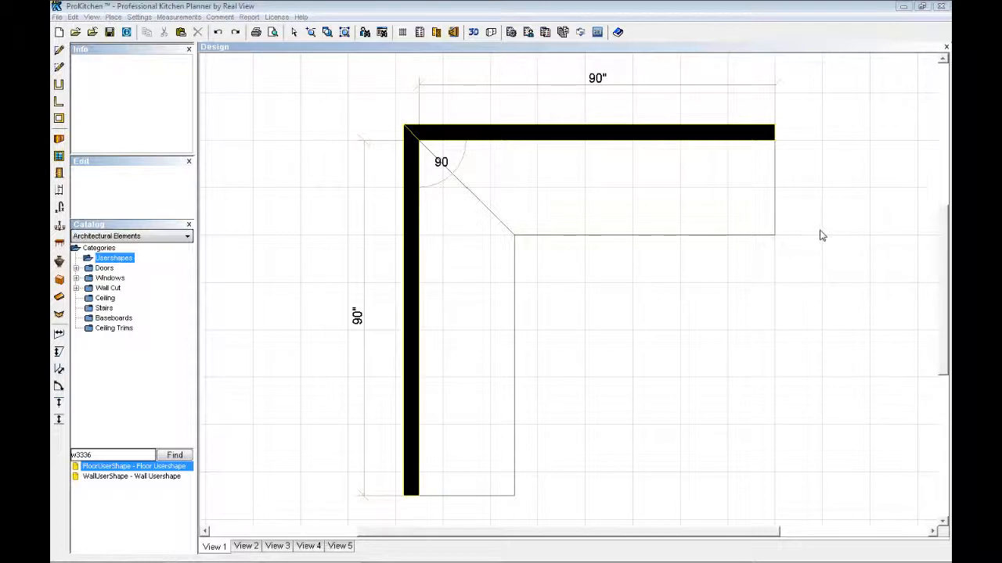
Place a floor usershape along the left wall of the empty room and size it 1" wide, 30" deep and 84" high.
left_click_drag(119, 468, 472, 379)
double_click(477, 353)
double_click(585, 268)
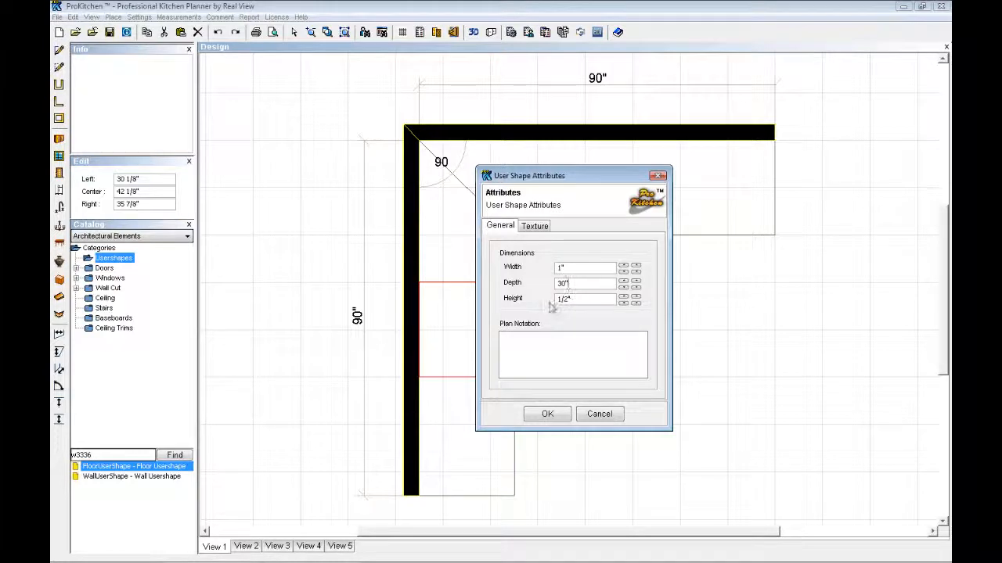
double_click(582, 299)
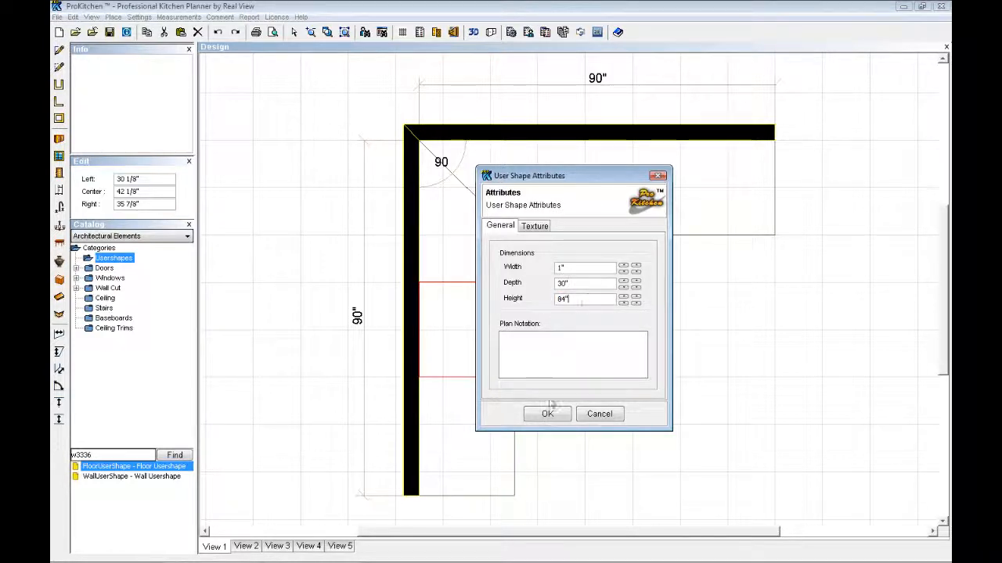
Give the tall panel a transparency of about 75 and a non-wood red paint from Palette Red.
left_click(535, 226)
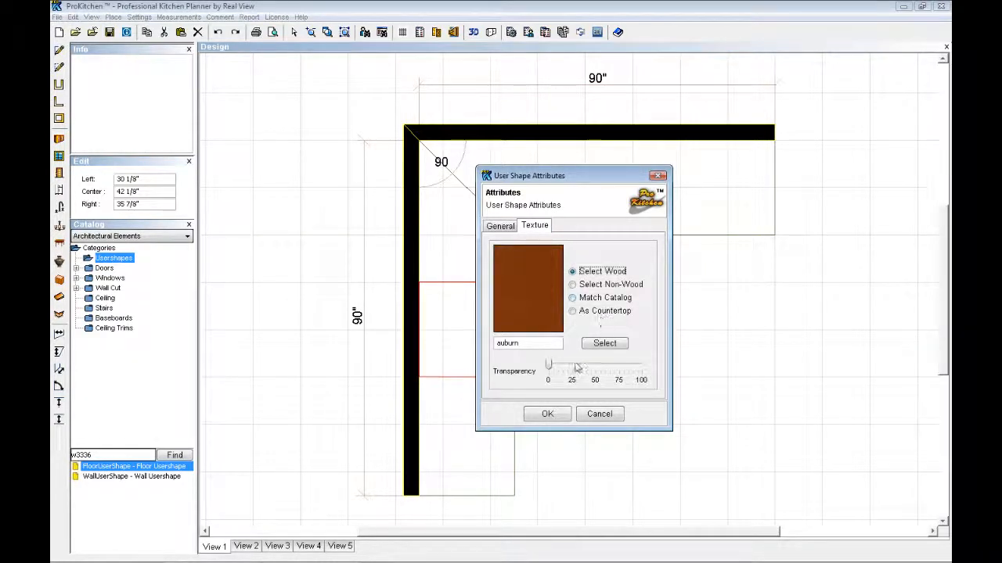
left_click_drag(549, 365, 621, 384)
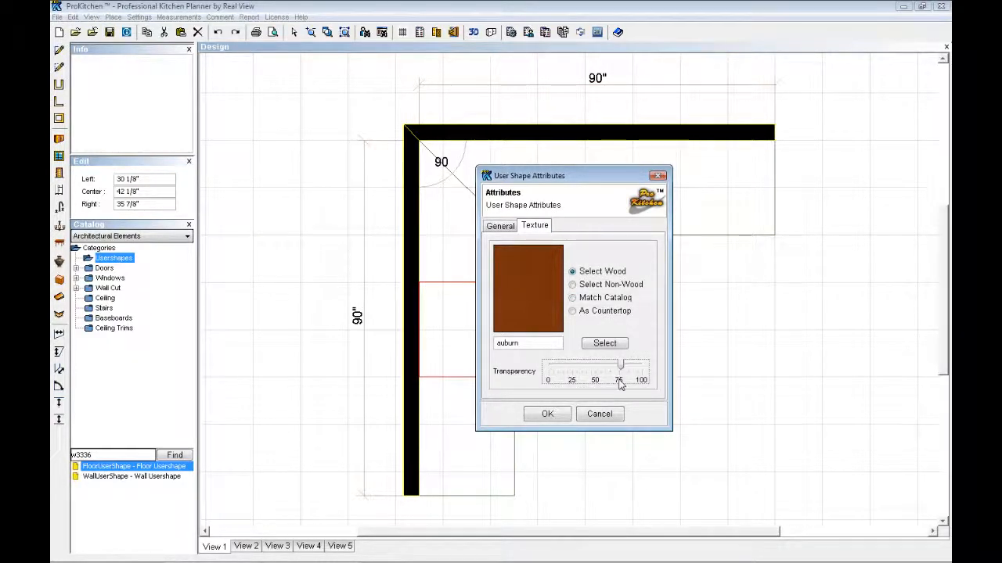
left_click(596, 285)
left_click(604, 343)
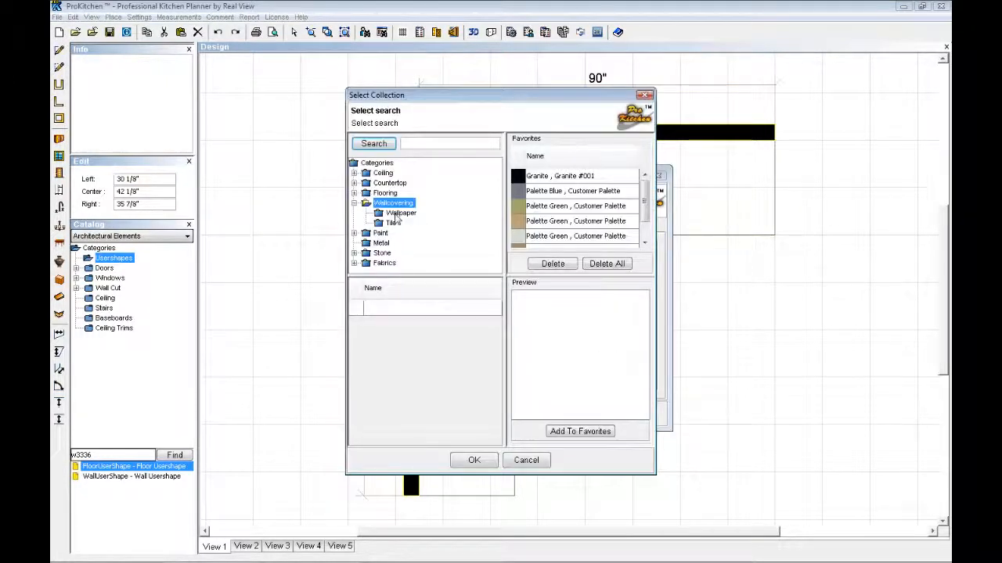
left_click(381, 233)
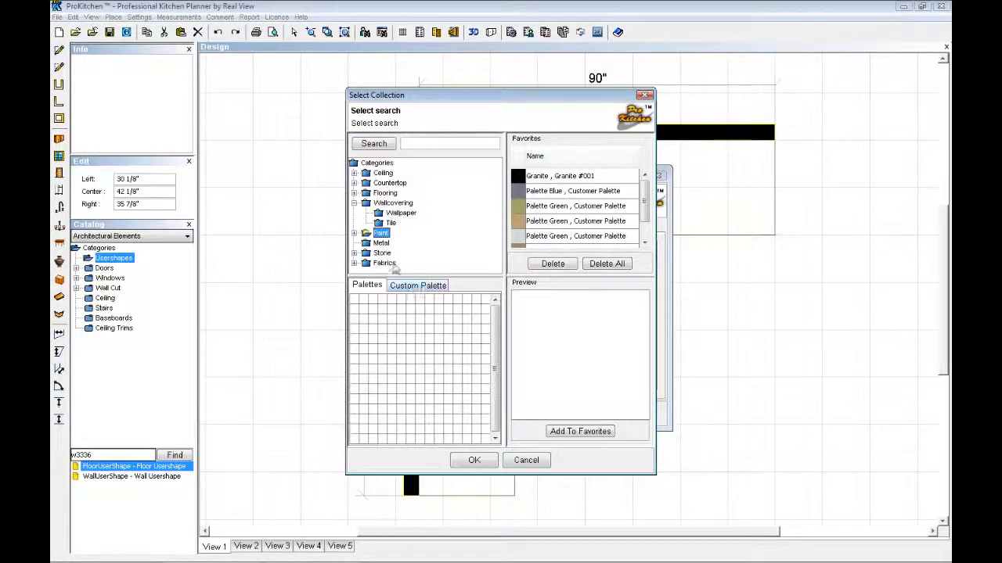
double_click(382, 235)
left_click(402, 244)
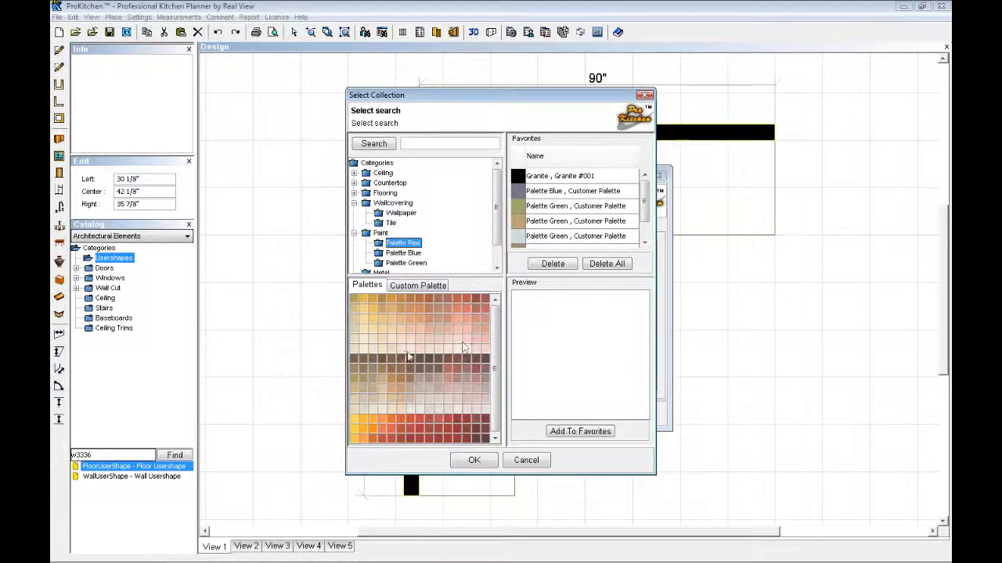
left_click(420, 432)
left_click(420, 431)
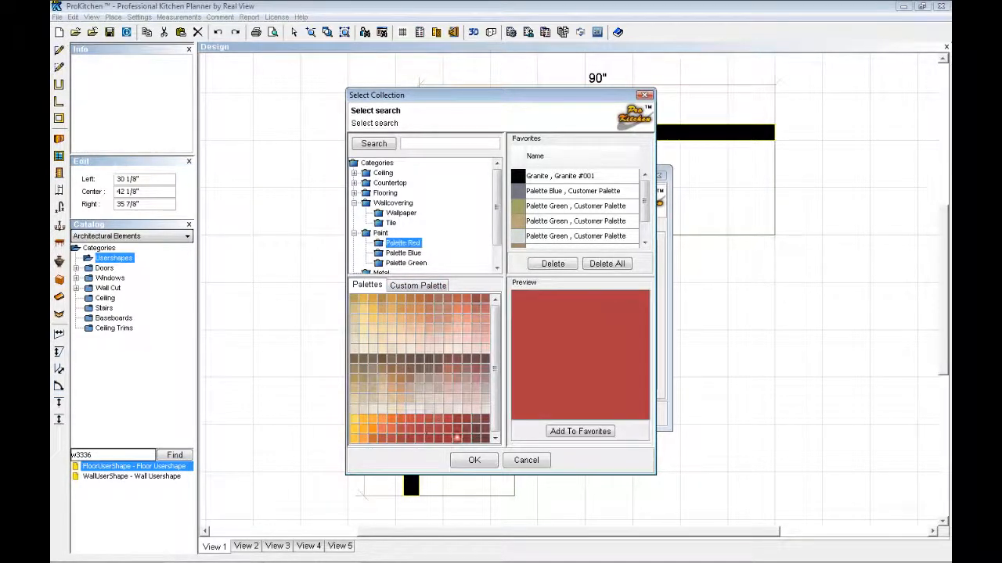
left_click(474, 460)
left_click(547, 414)
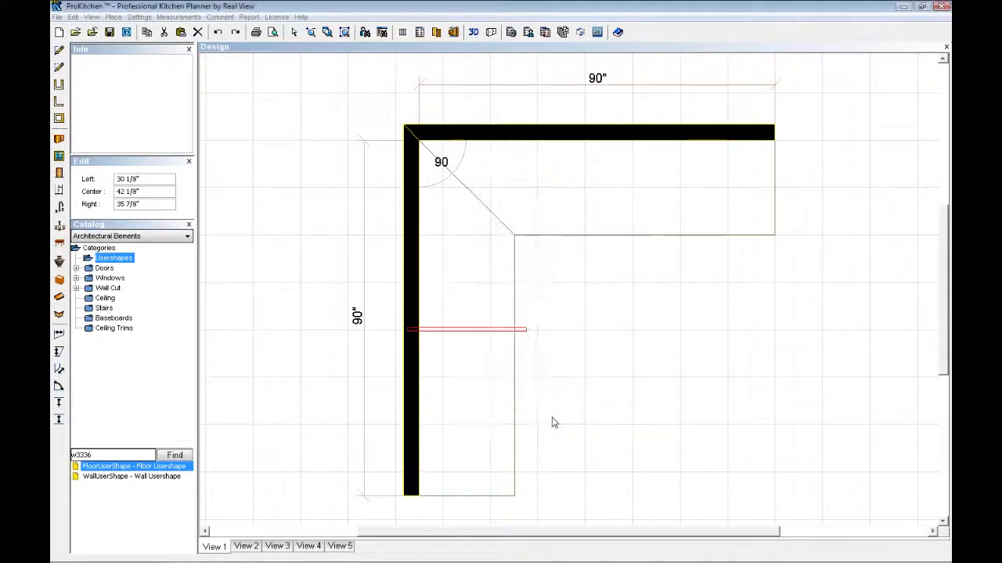
Move the panel outward so that its back end sits flush with the left wall's inner face.
right_click(461, 335)
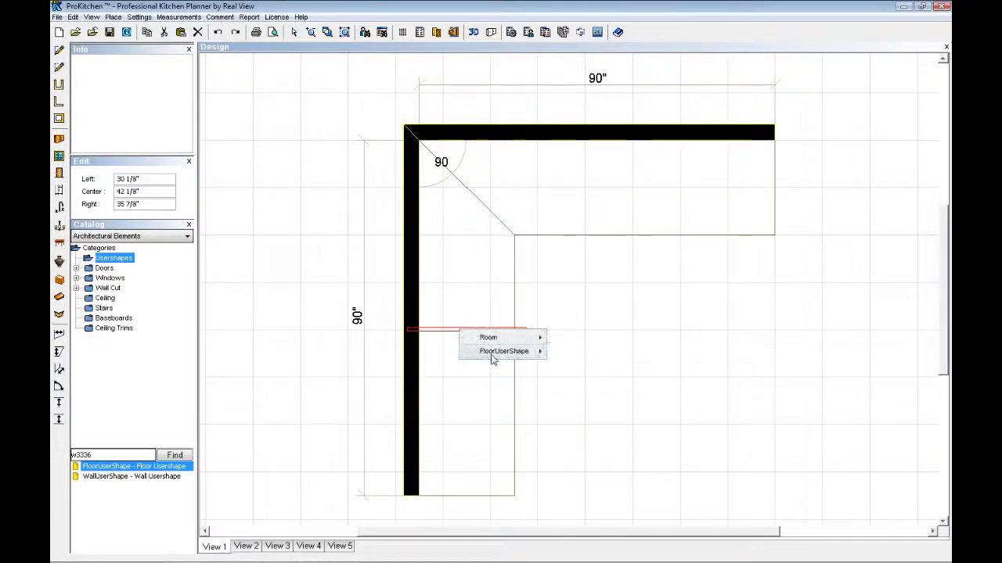
mouse_move(493, 351)
left_click(574, 395)
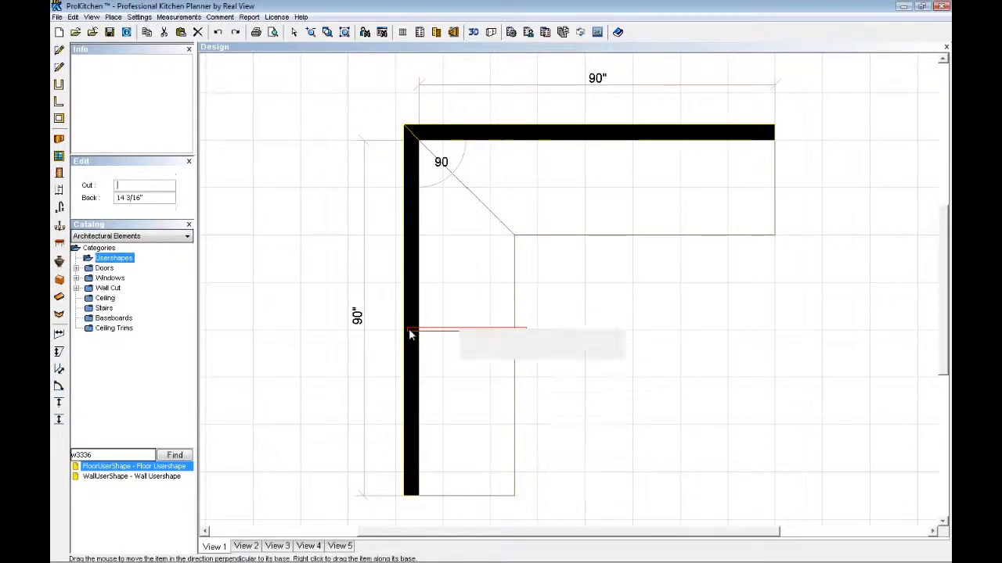
left_click(419, 334)
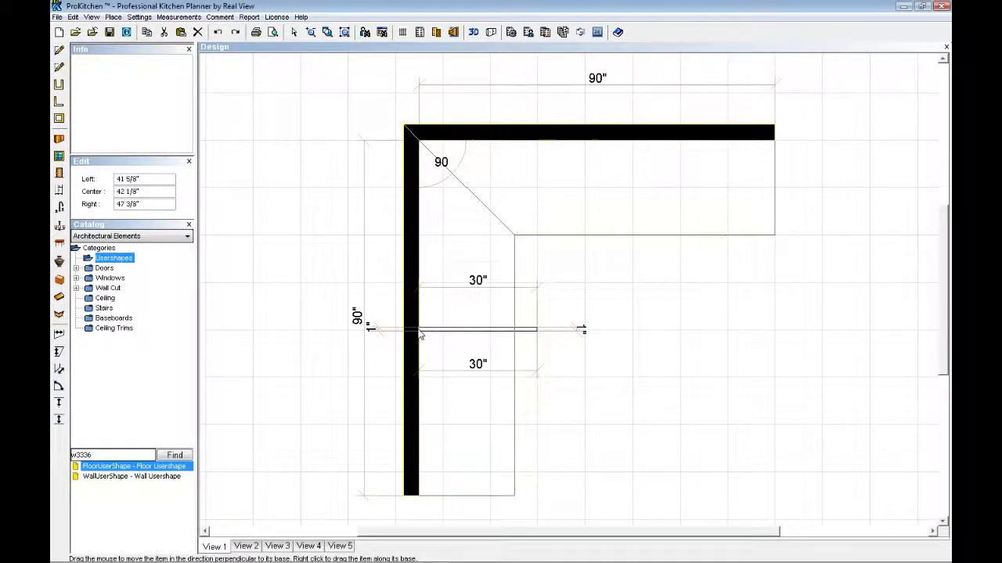
Copy the red panel, paste the copy against the upper wall, and inspect both panels in the 3D view.
right_click(485, 337)
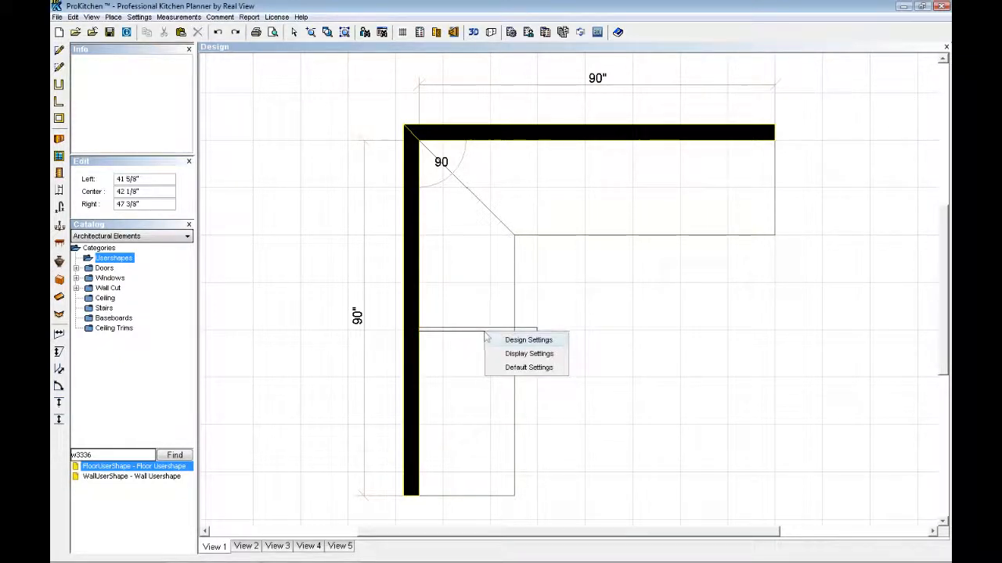
right_click(474, 335)
right_click(474, 334)
mouse_move(517, 351)
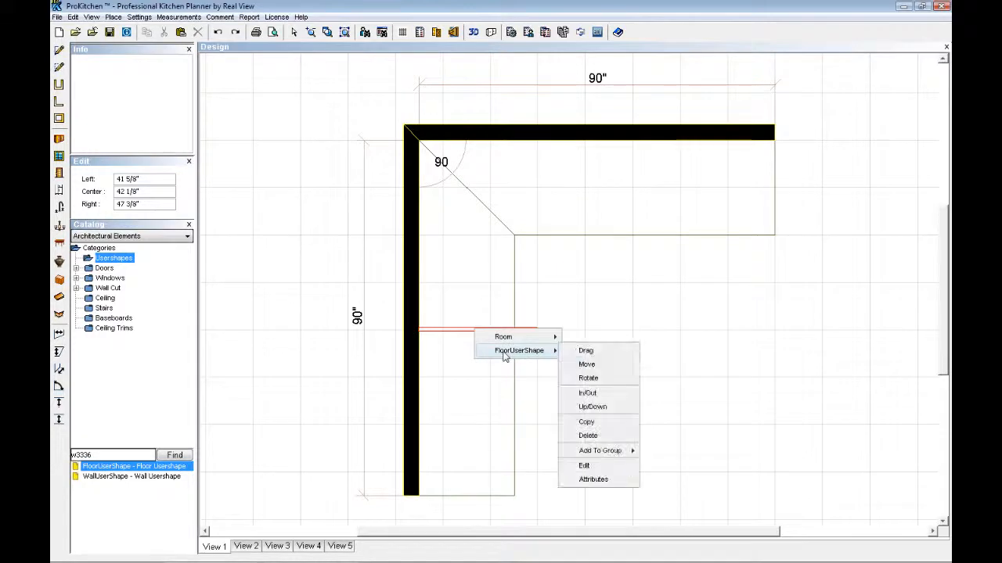
left_click(599, 435)
key("ctrl+v")
left_click(591, 191)
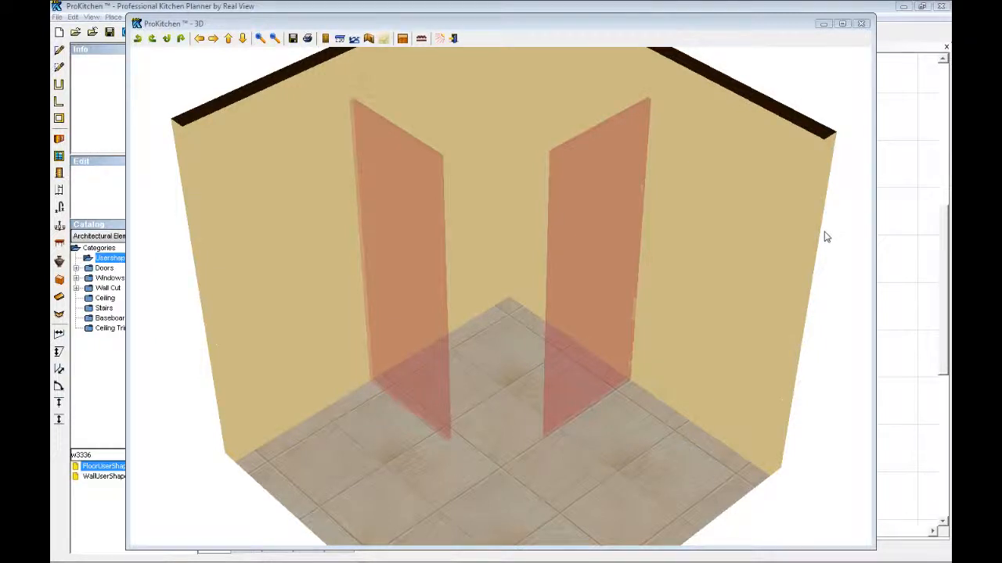
left_click_drag(387, 384, 445, 376)
left_click_drag(462, 272, 460, 220)
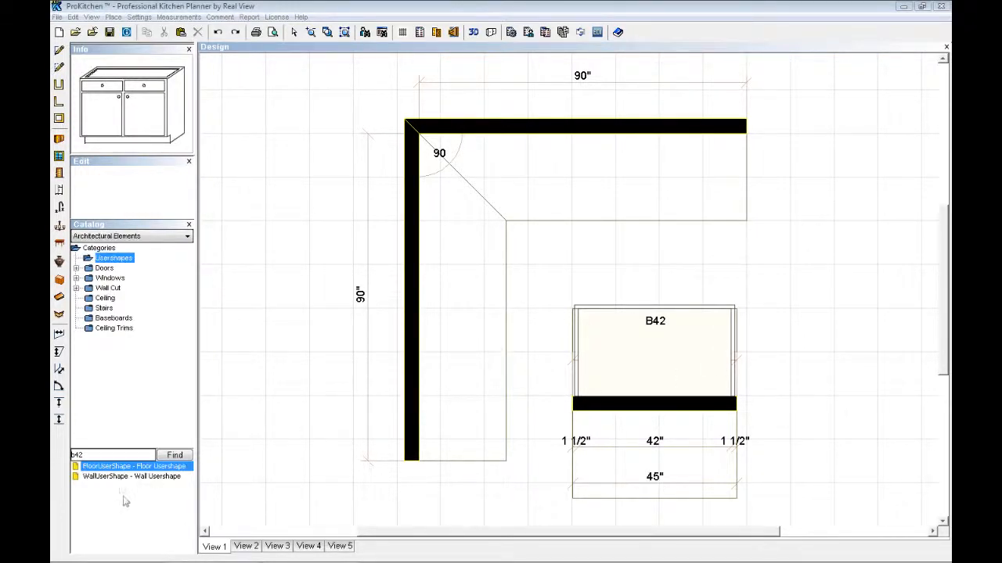
Place a floor usershape over the half wall behind the B42 cabinet and reshape it to about 46 3/8" wide and 14 11/16" deep.
left_click(117, 469)
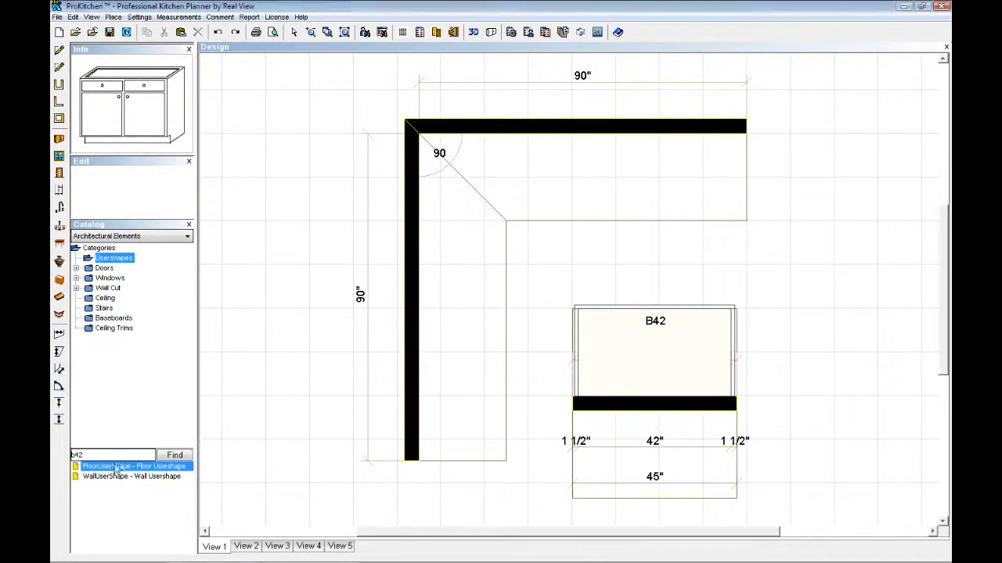
left_click_drag(104, 466, 579, 401)
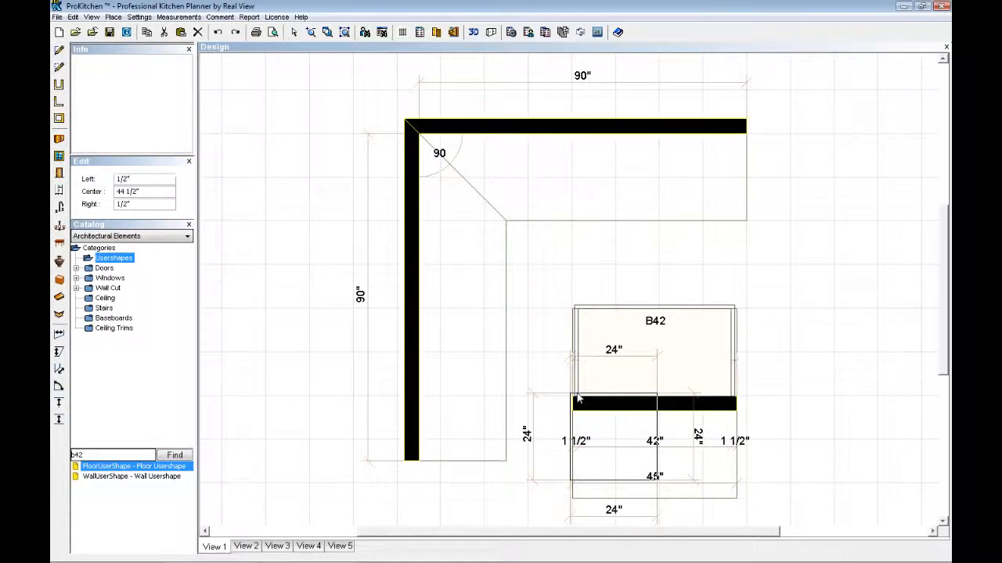
right_click(617, 430)
mouse_move(666, 449)
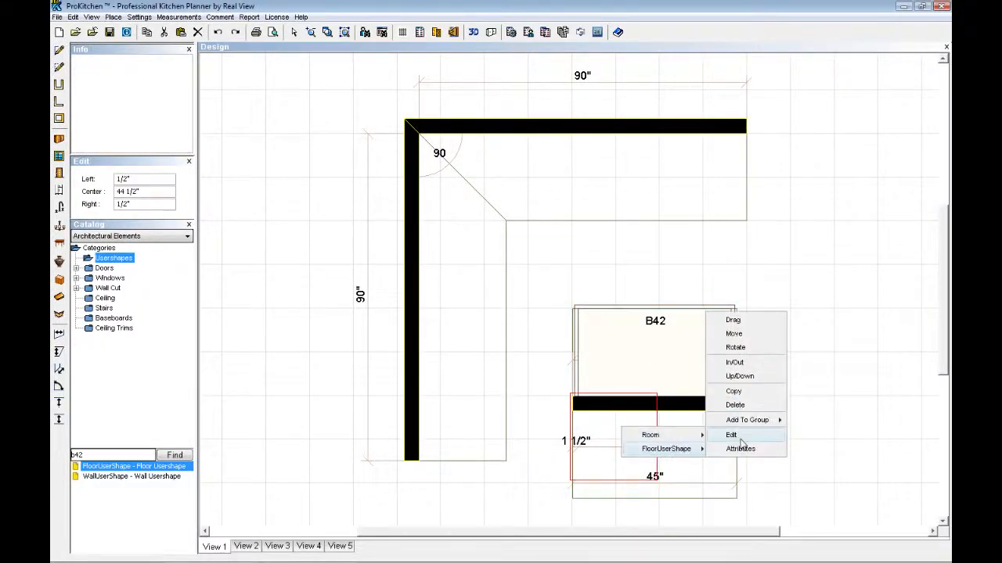
left_click(740, 432)
left_click_drag(656, 429, 738, 429)
left_click(738, 429)
left_click_drag(653, 480, 656, 446)
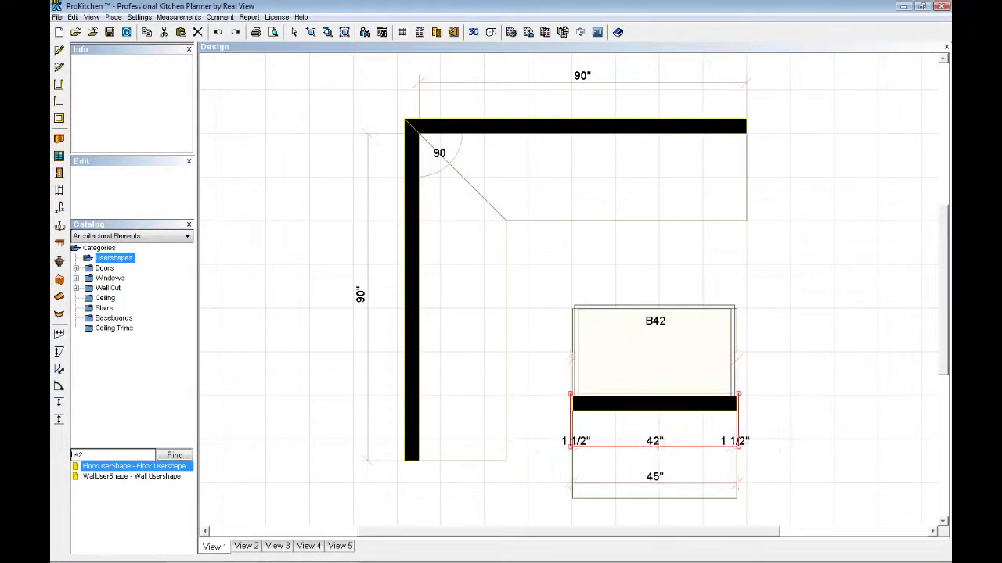
left_click(672, 455)
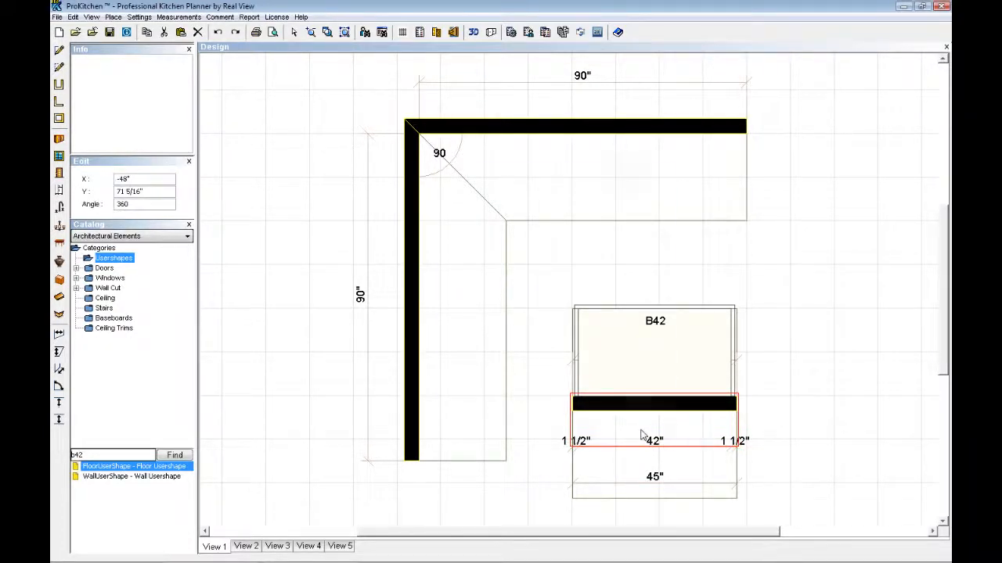
Set the height of the usershape over the half wall to 2 1/2" in its attributes.
double_click(641, 435)
double_click(583, 298)
type("25")
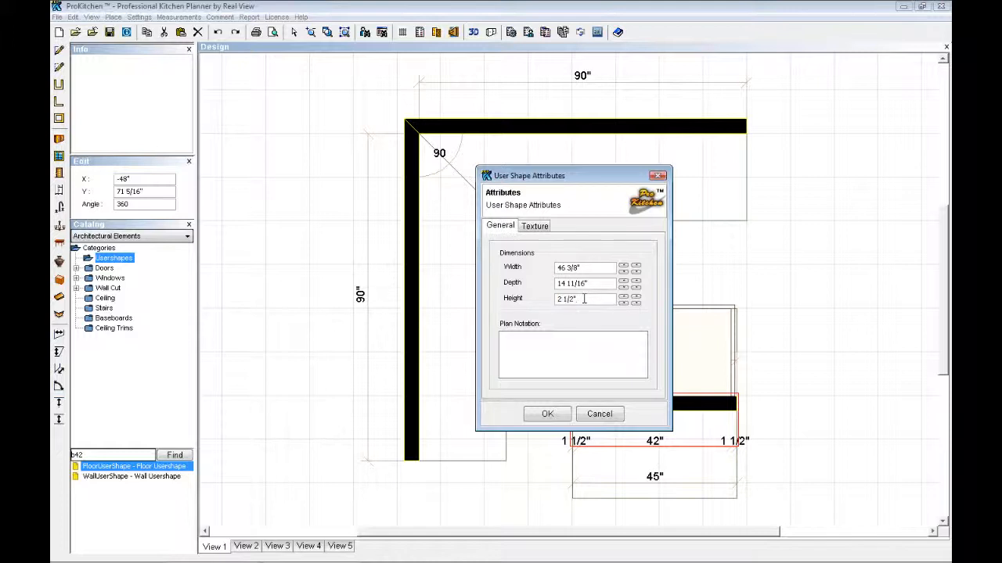
Try the As Countertop and Match Catalog texture sources for the usershape, matching it to Custom Catalog.
left_click(534, 226)
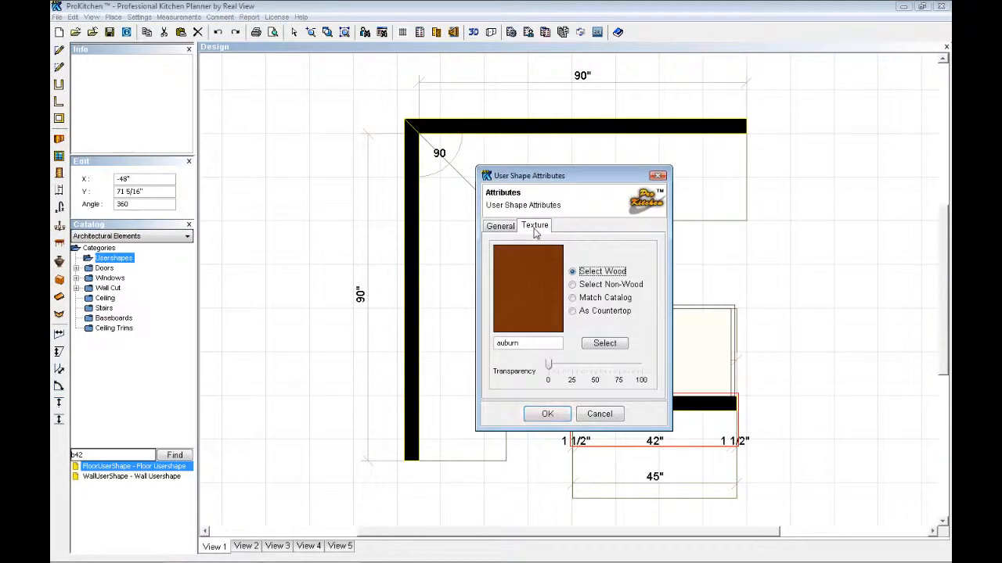
left_click(600, 285)
left_click(606, 299)
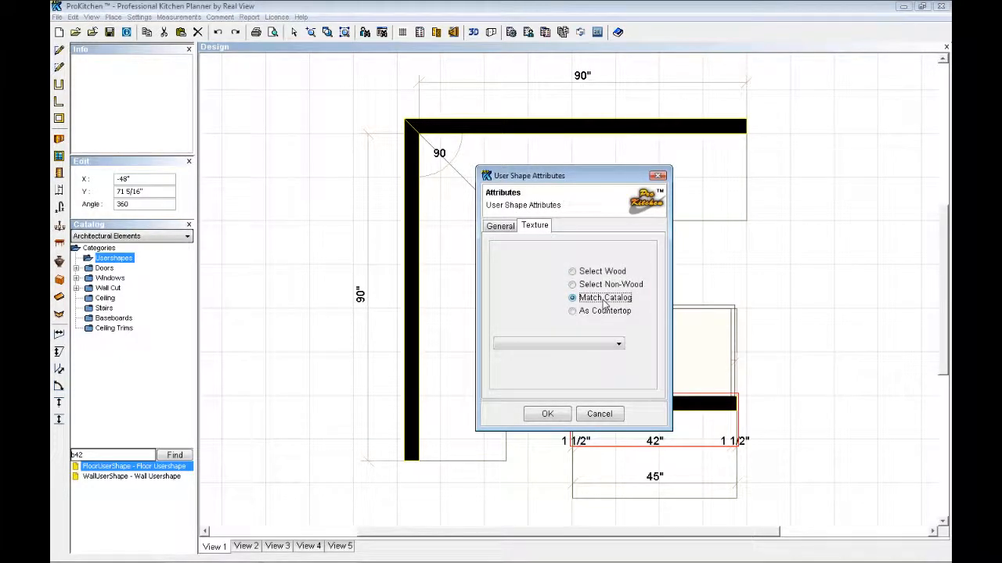
left_click(606, 313)
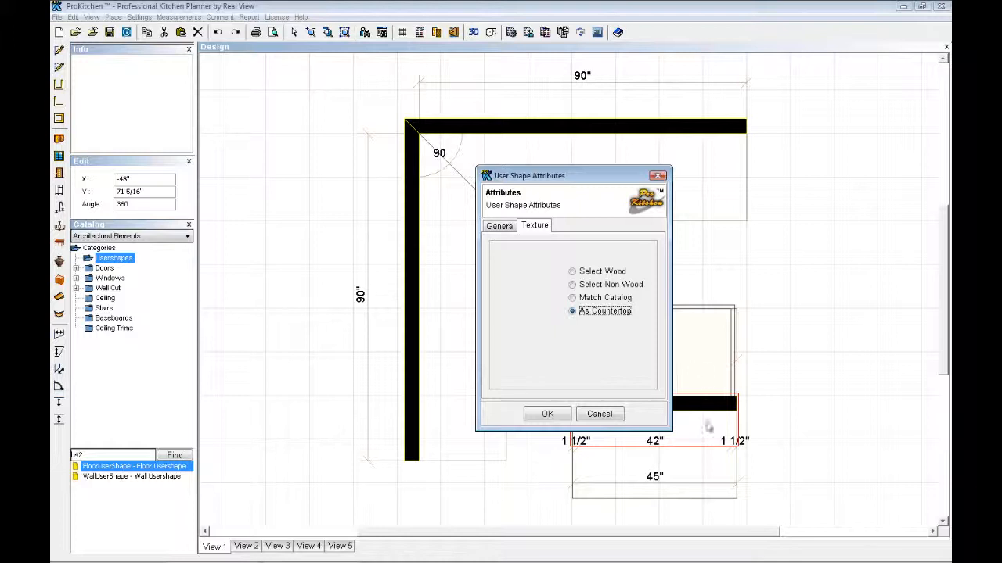
left_click(607, 300)
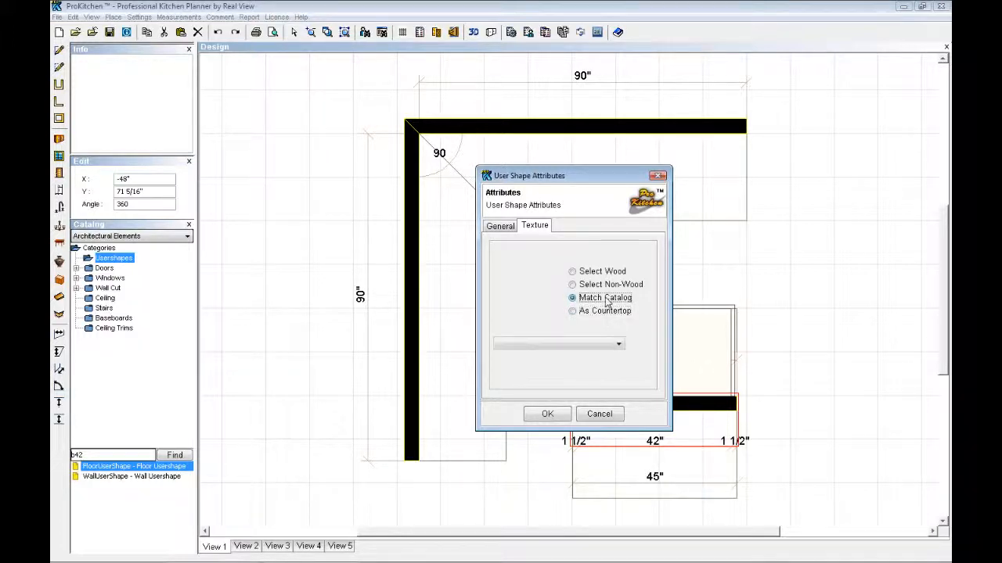
left_click(618, 344)
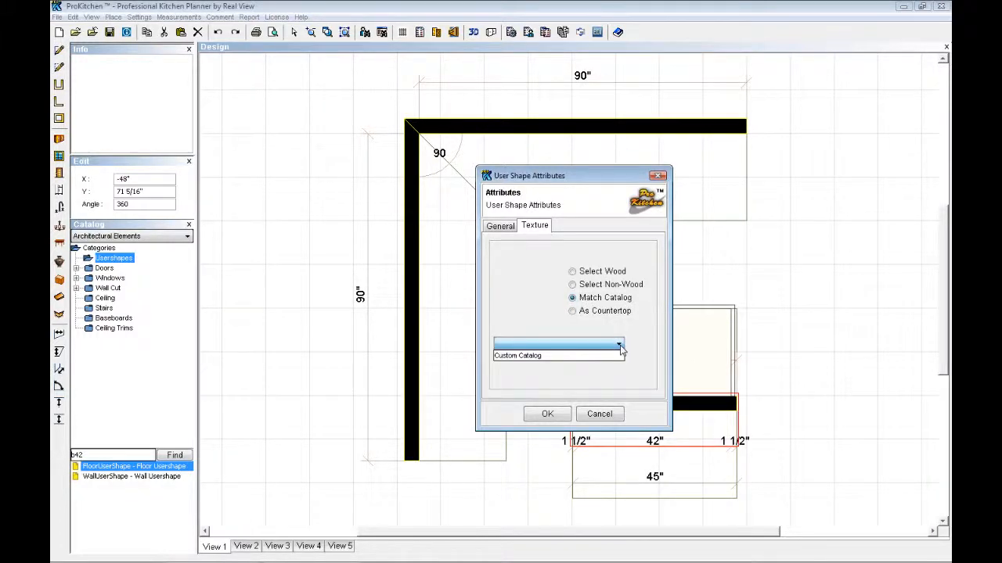
left_click(523, 358)
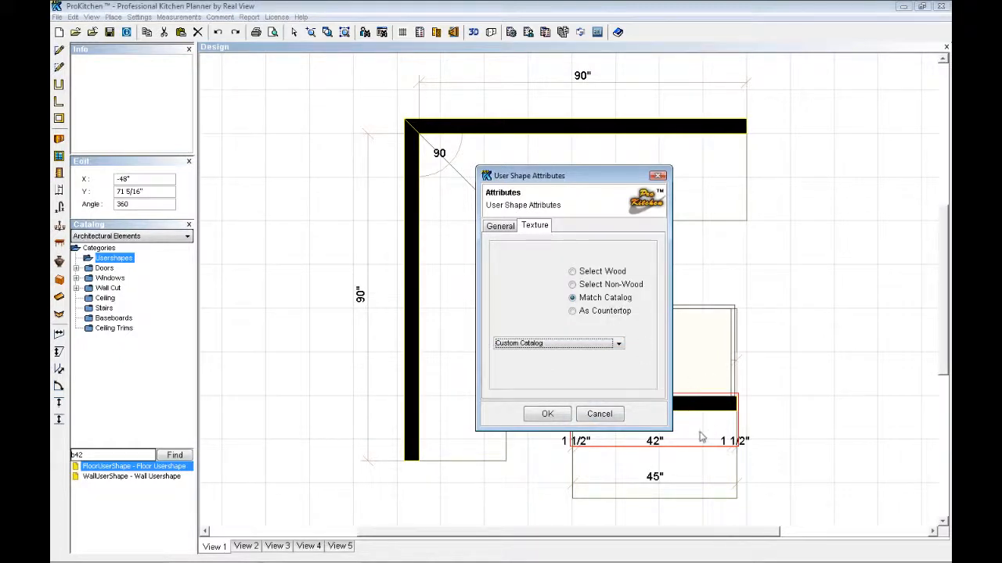
Give the usershape the non-wood wallcovering texture Tile #256 and apply the attributes.
left_click(607, 286)
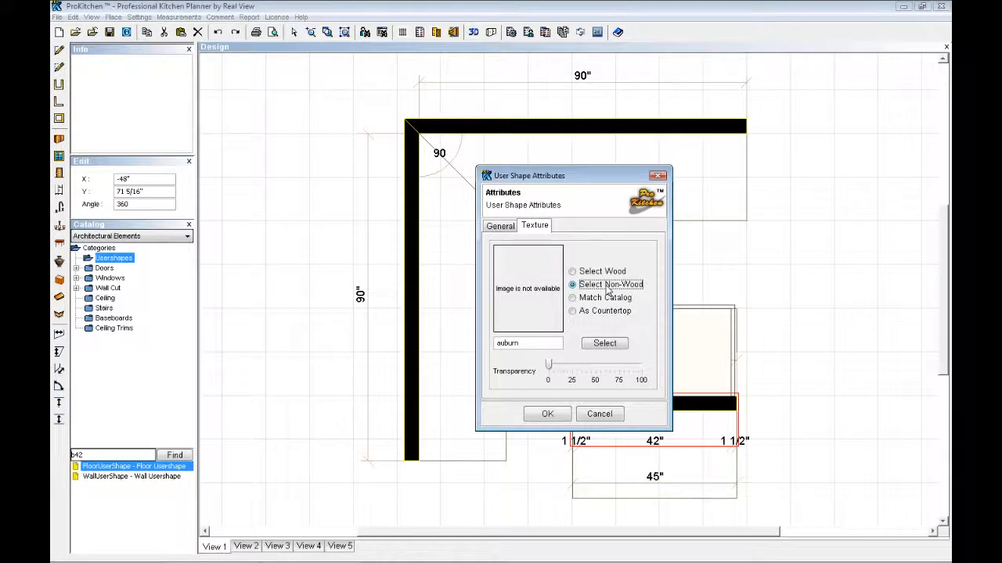
left_click(605, 345)
left_click(391, 223)
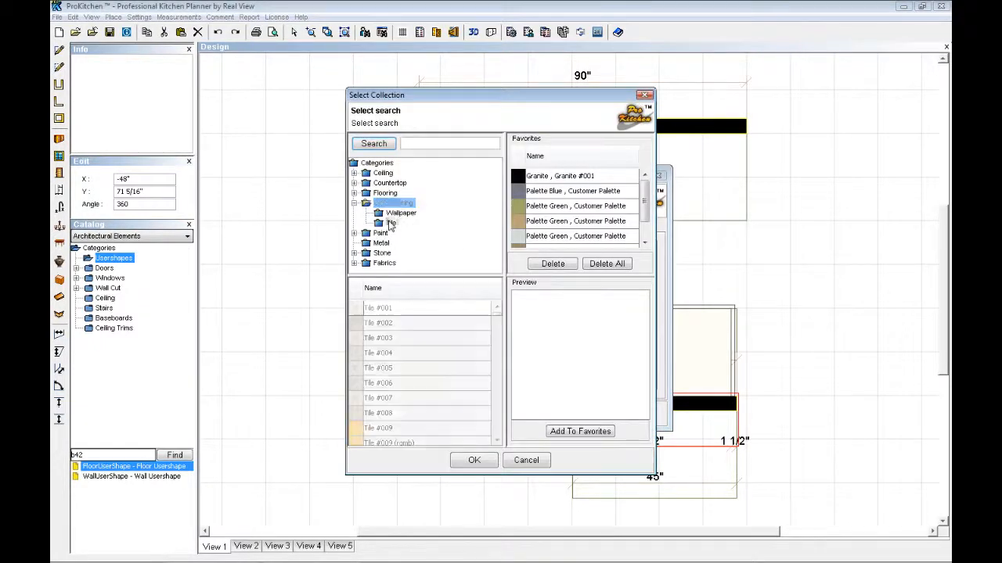
left_click_drag(497, 314, 497, 432)
left_click(378, 350)
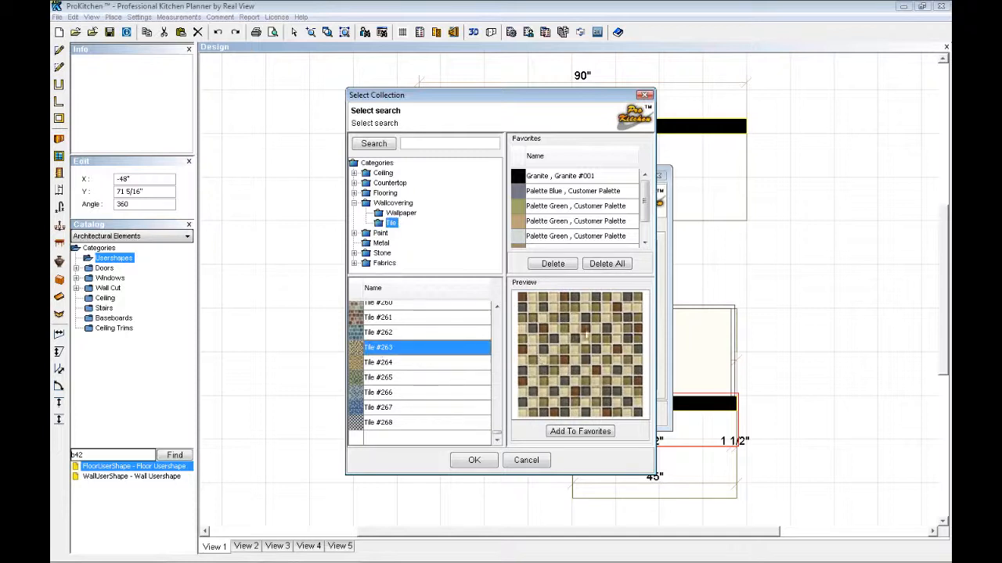
scroll(391, 333, "up", 3)
left_click(380, 336)
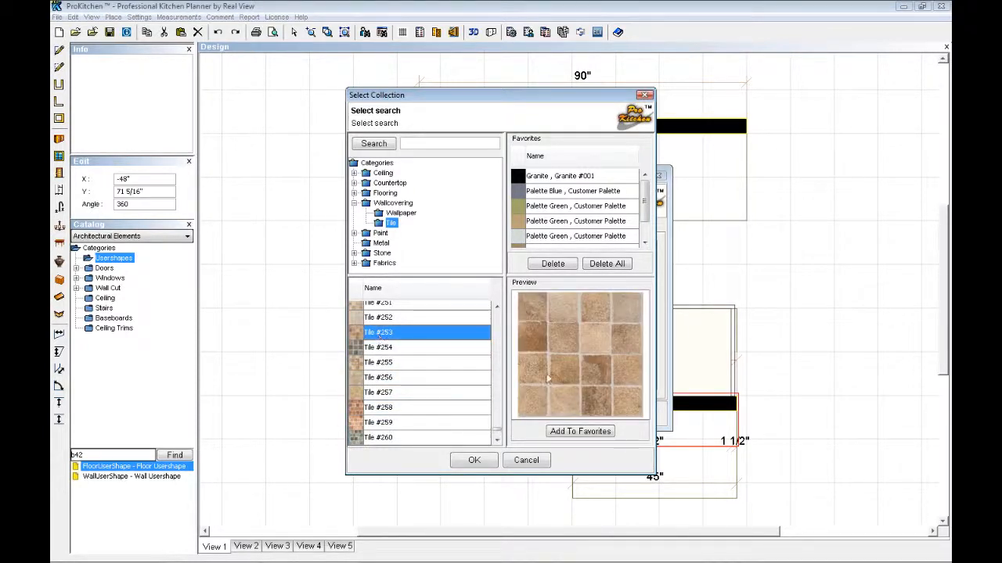
left_click(379, 395)
left_click(380, 378)
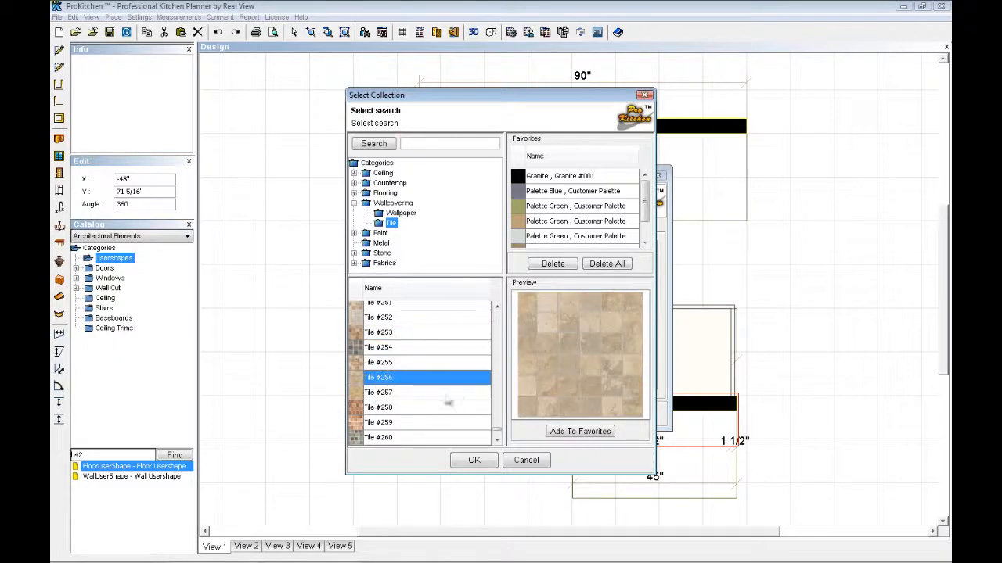
double_click(415, 380)
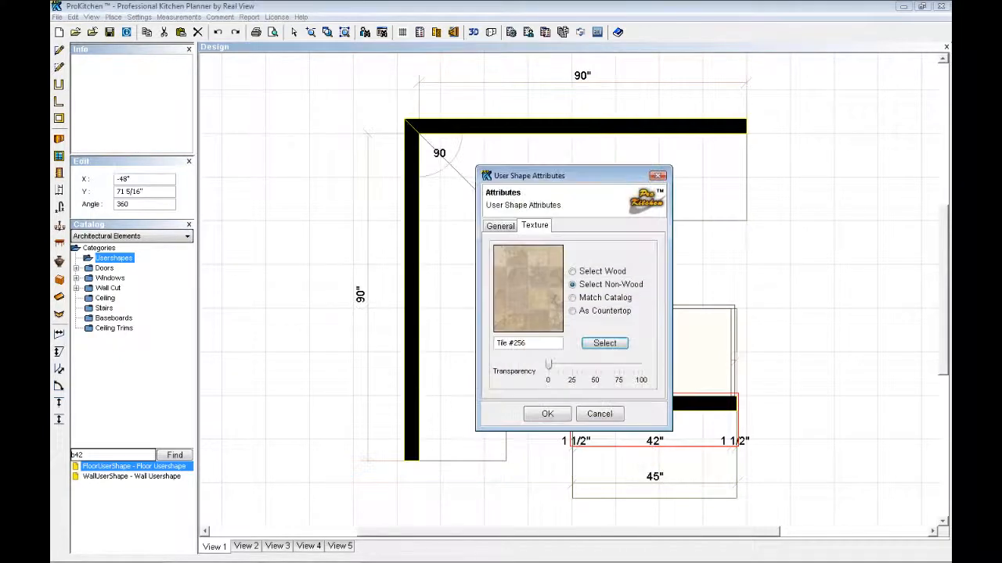
left_click(544, 415)
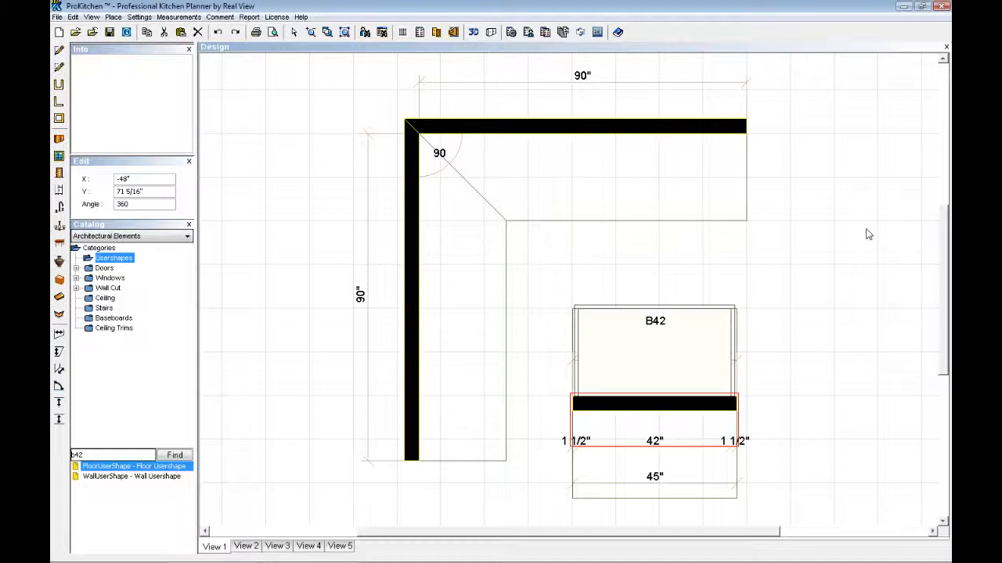
left_click(823, 236)
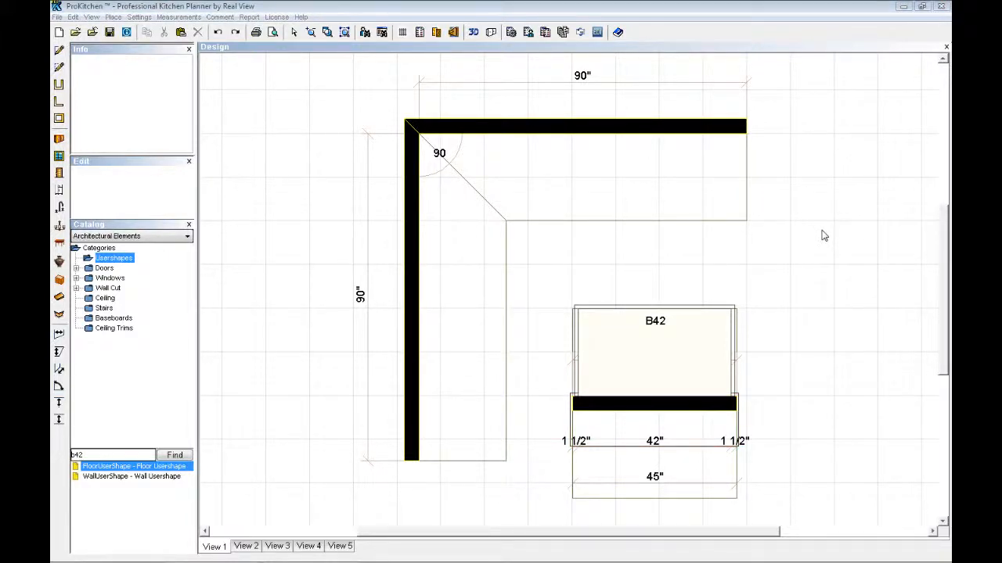
Raise the tiled usershape so its bottom is 40.5" above the floor, and view the result in 3D.
right_click(634, 430)
mouse_move(664, 450)
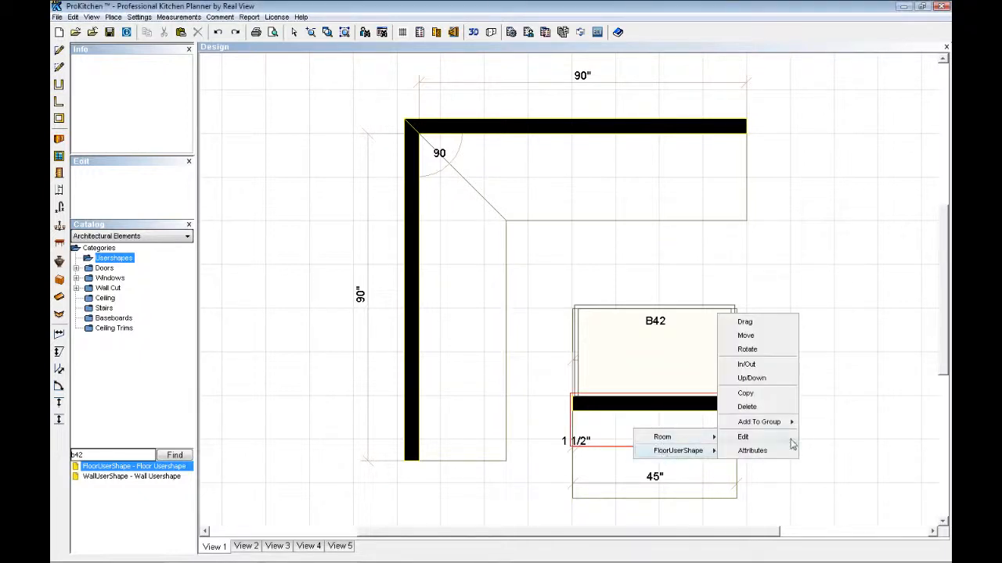
left_click(752, 379)
double_click(117, 197)
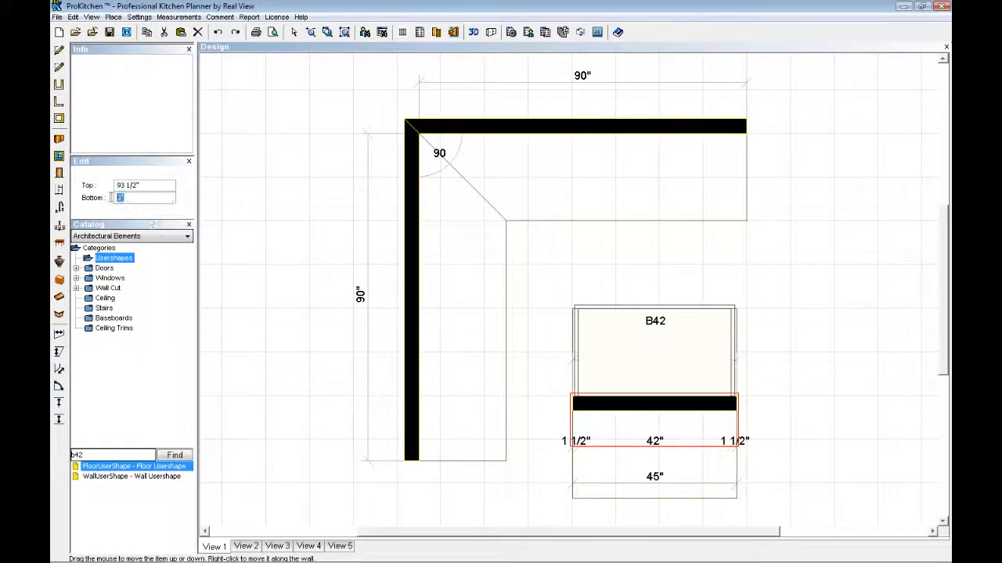
type("40.5")
key("Return")
key("F3")
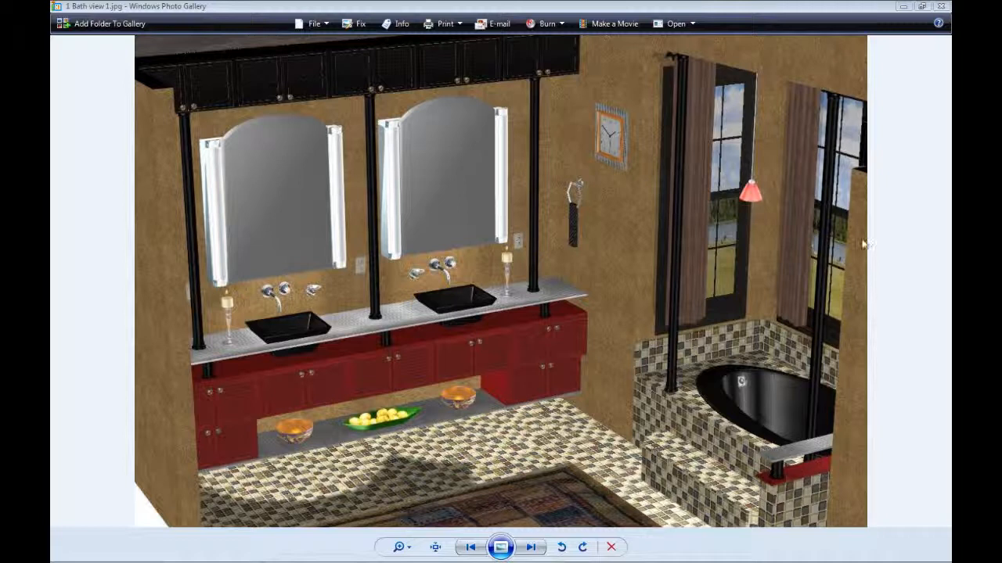
Browse the bath and kitchen renderings in Windows Photo Gallery for examples of custom shapes, ending on 2 Kitchen View 1.jpg.
key("Right")
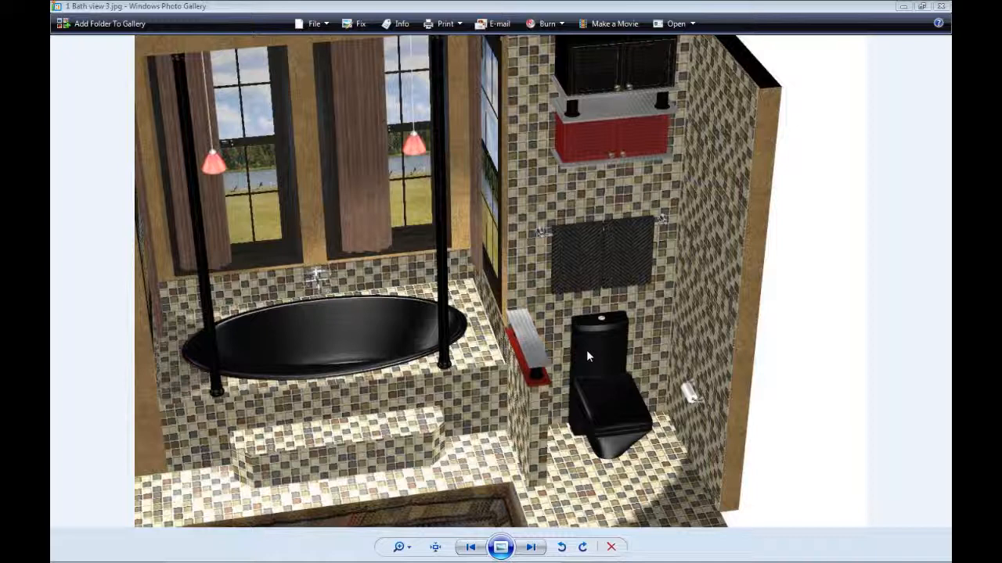
key("Right")
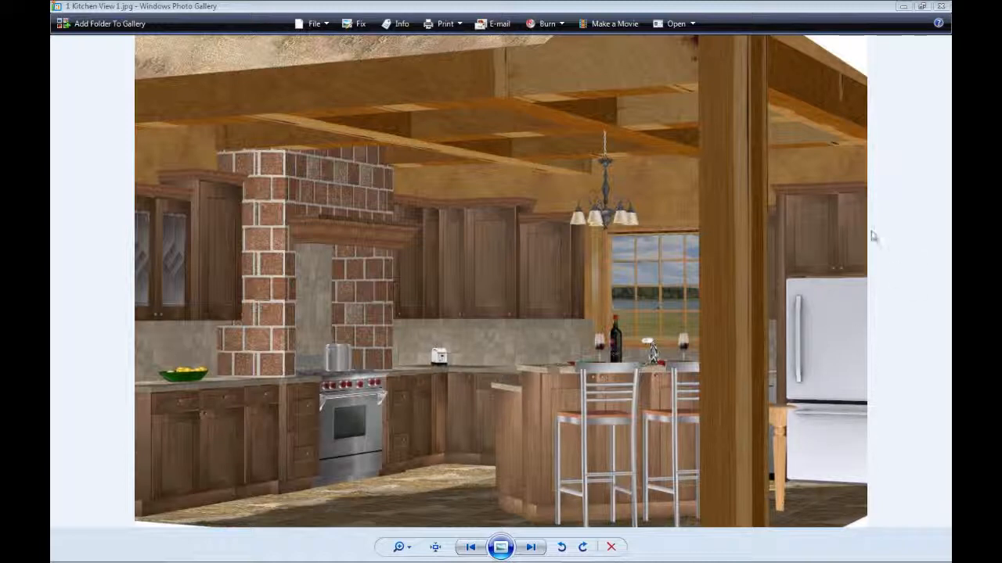
key("Right")
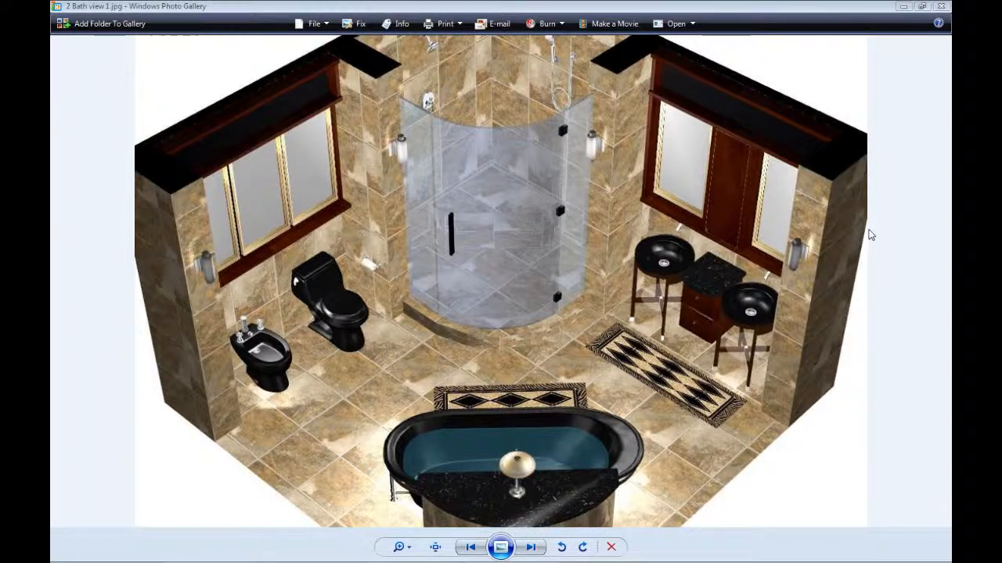
key("Right")
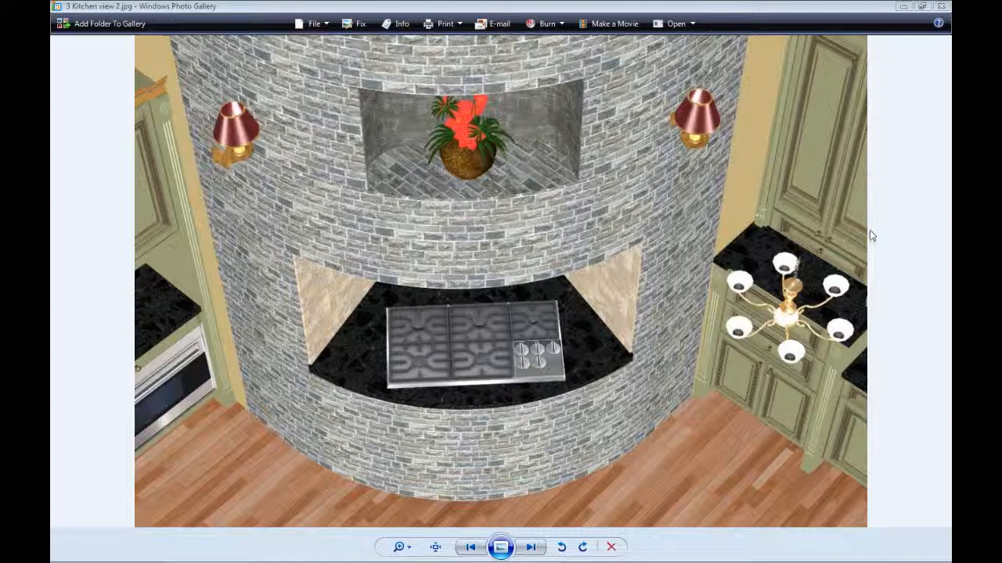
key("Left")
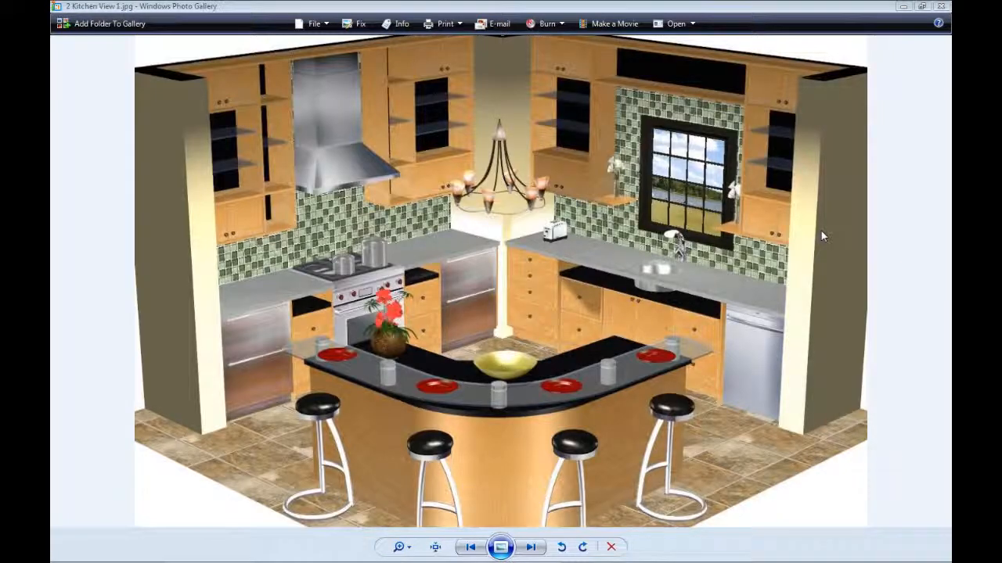